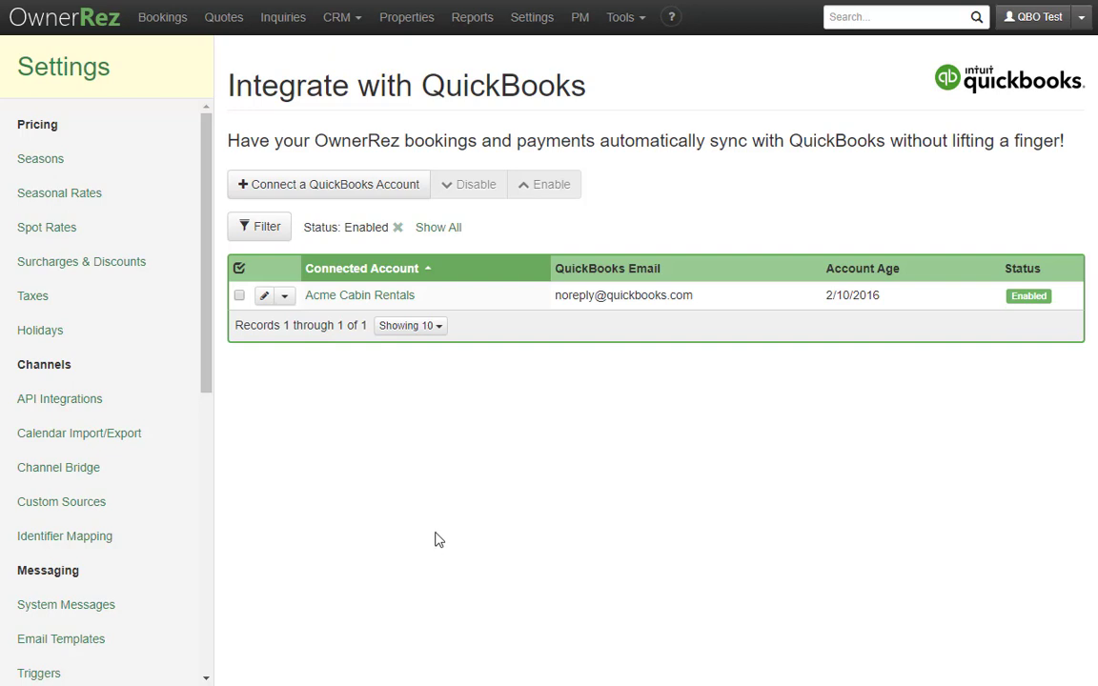
- Open the connected Acme Cabin Rentals account to review its QuickBooks sync status and actions
{"action": "left_click", "coordinate": [479, 302]}
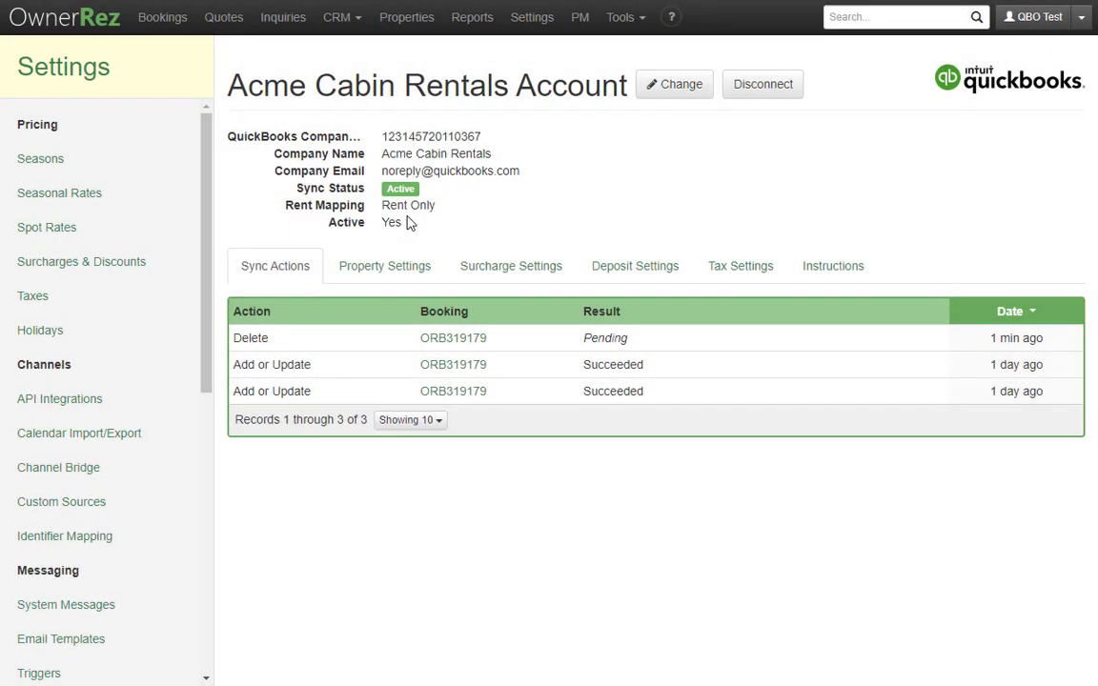
- Start a new booking for Property 2 from the bookings calendar, arriving on 01/08/2020
{"action": "left_click", "coordinate": [156, 23]}
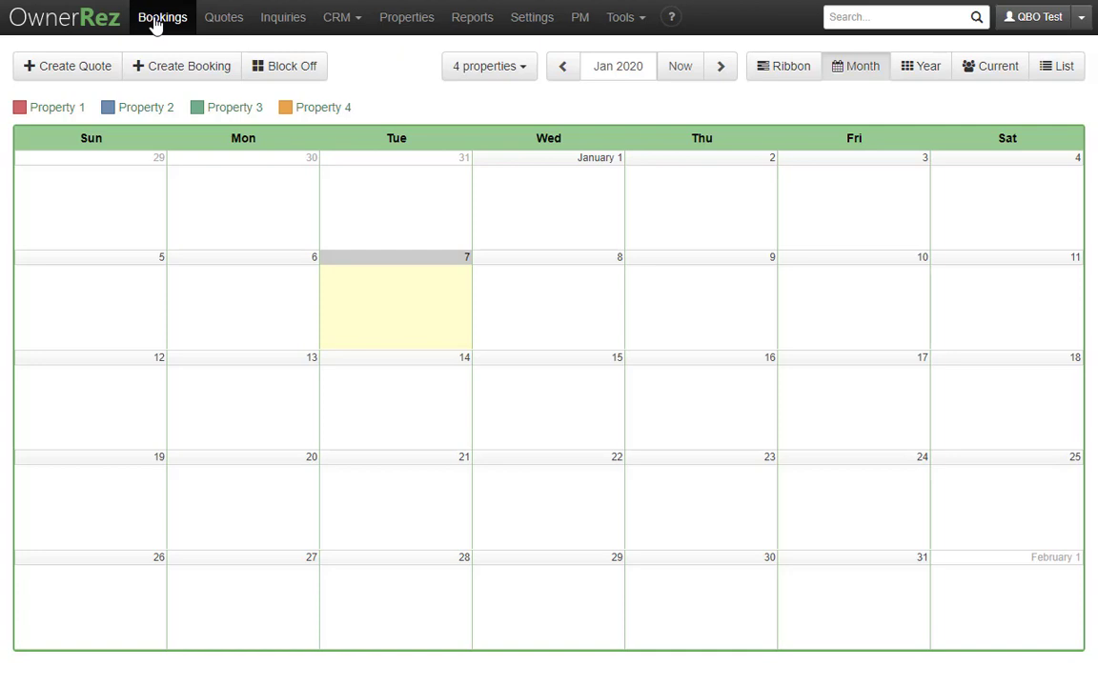
{"action": "left_click", "coordinate": [156, 22]}
{"action": "left_click", "coordinate": [554, 265]}
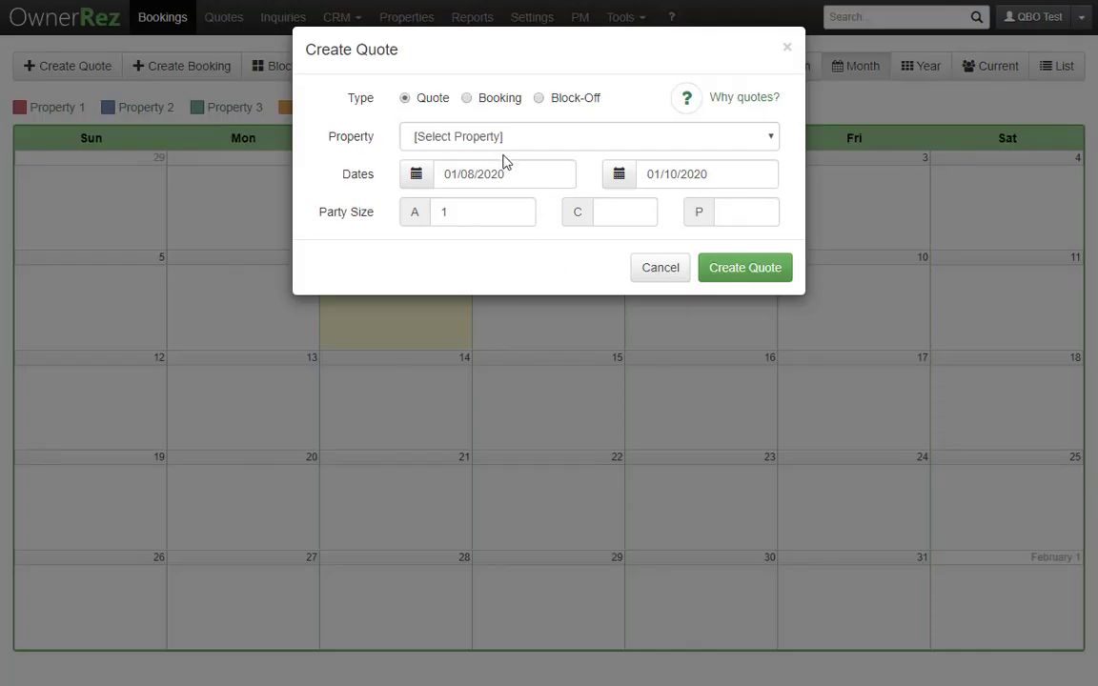
{"action": "left_click", "coordinate": [501, 139]}
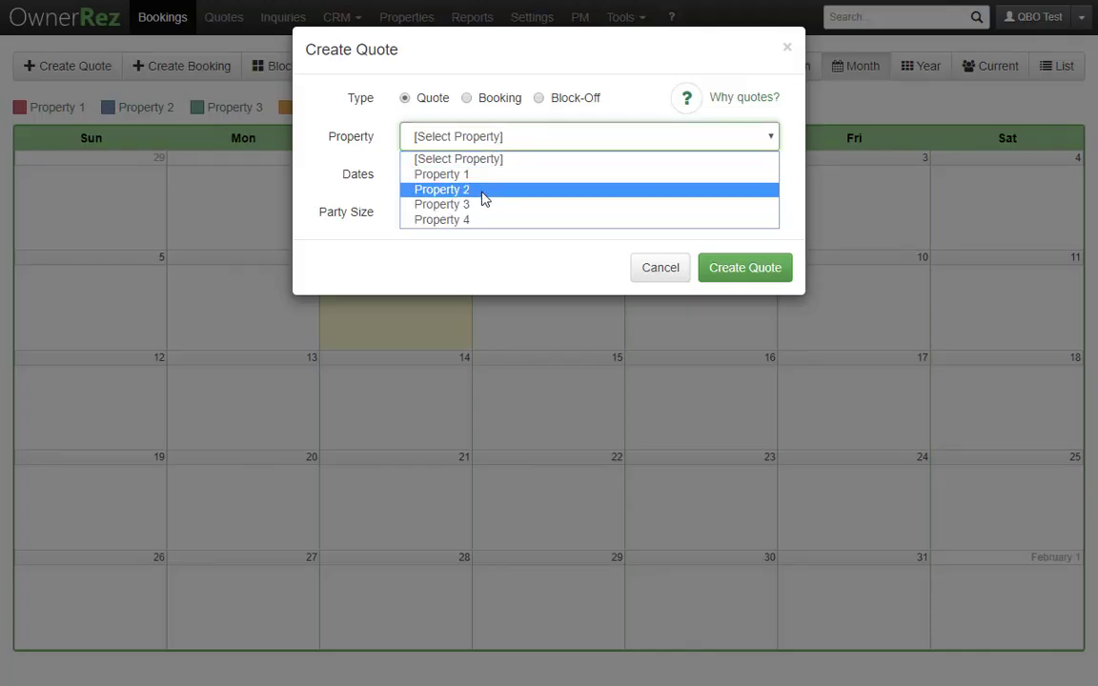
{"action": "left_click", "coordinate": [484, 194]}
{"action": "left_click", "coordinate": [495, 99]}
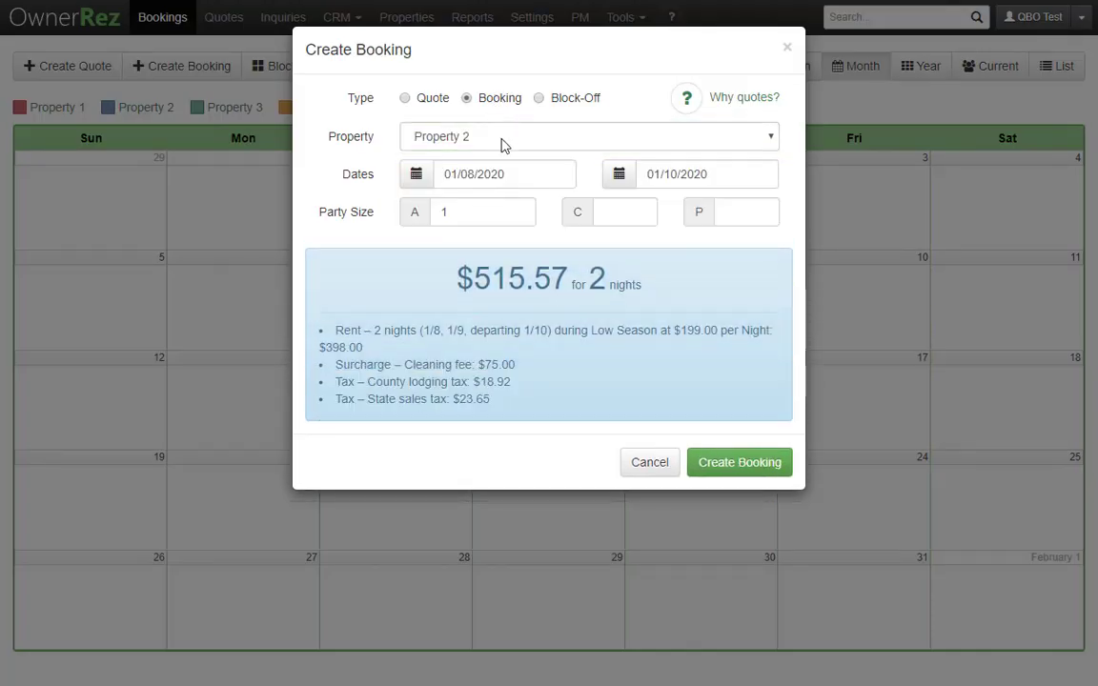
- Set the departure to 01/14/2020 and the party to 2 adults and 1 child, and create the booking
{"action": "left_click", "coordinate": [698, 174]}
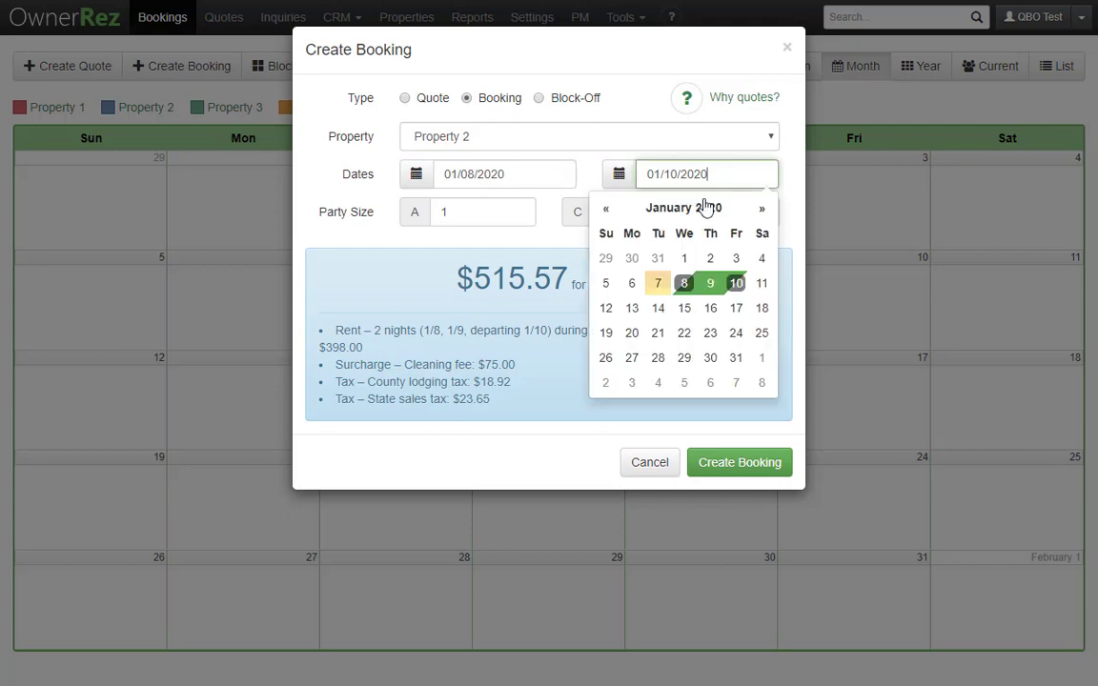
{"action": "left_click", "coordinate": [656, 312]}
{"action": "left_click", "coordinate": [522, 208]}
{"action": "left_click", "coordinate": [640, 208]}
{"action": "left_click", "coordinate": [742, 496]}
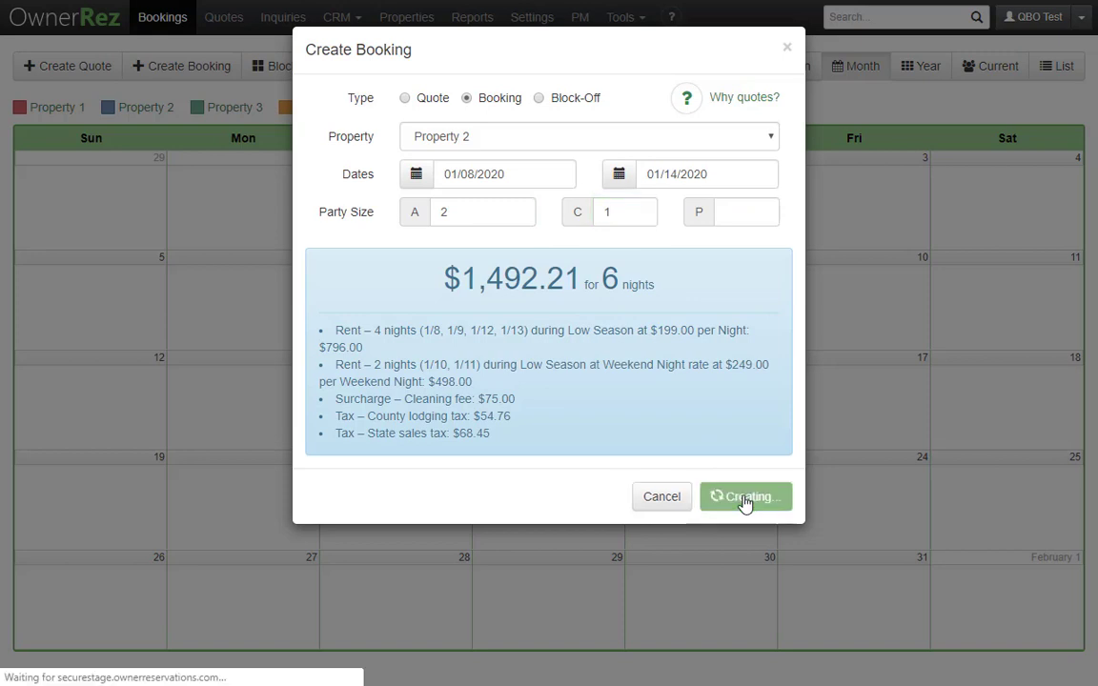
- Enter the guest's full name, choose the matching guest, and save the booking with all reminder and email options off
{"action": "left_click", "coordinate": [368, 367]}
{"action": "type", "text": "Joe Blow"}
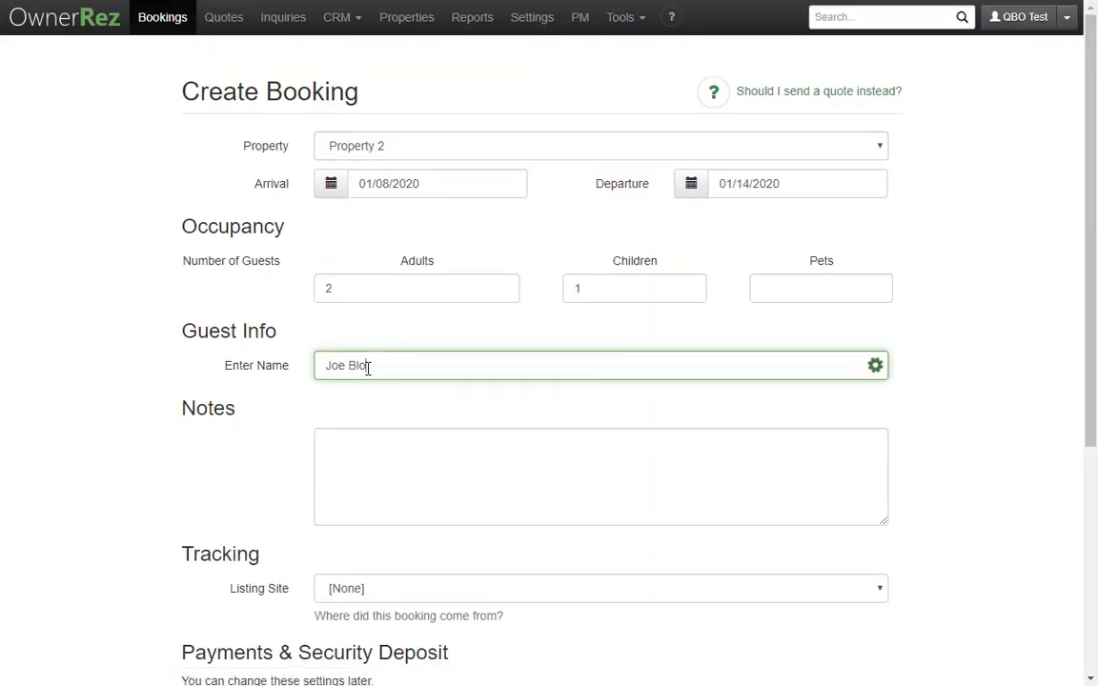
{"action": "left_click", "coordinate": [382, 397]}
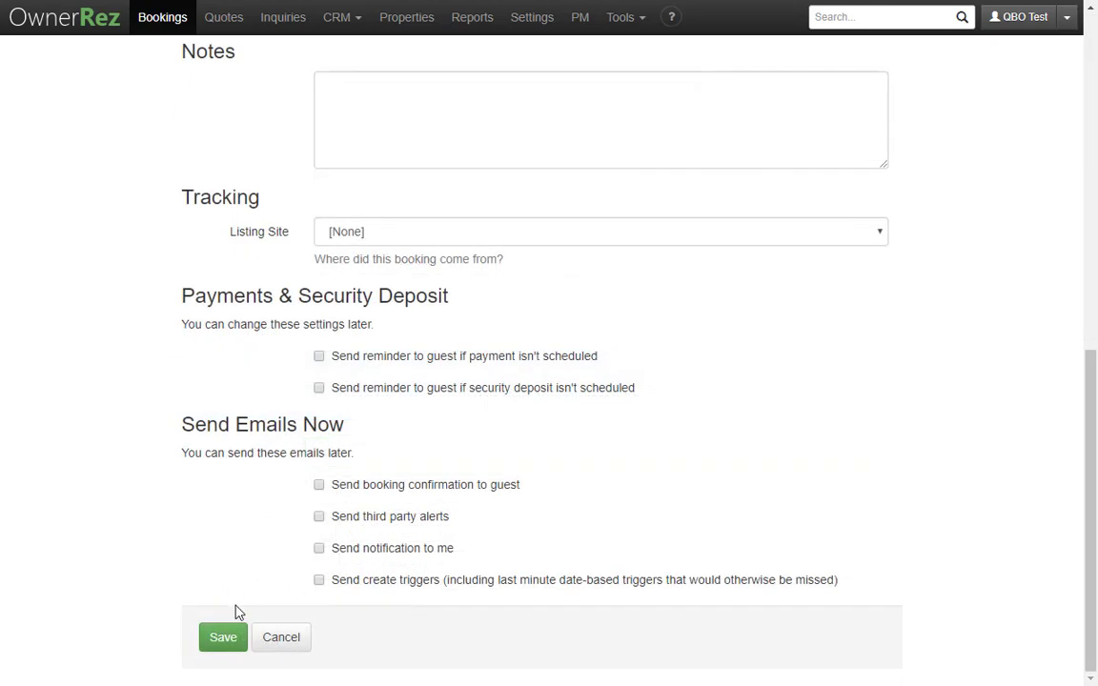
{"action": "left_click", "coordinate": [220, 639]}
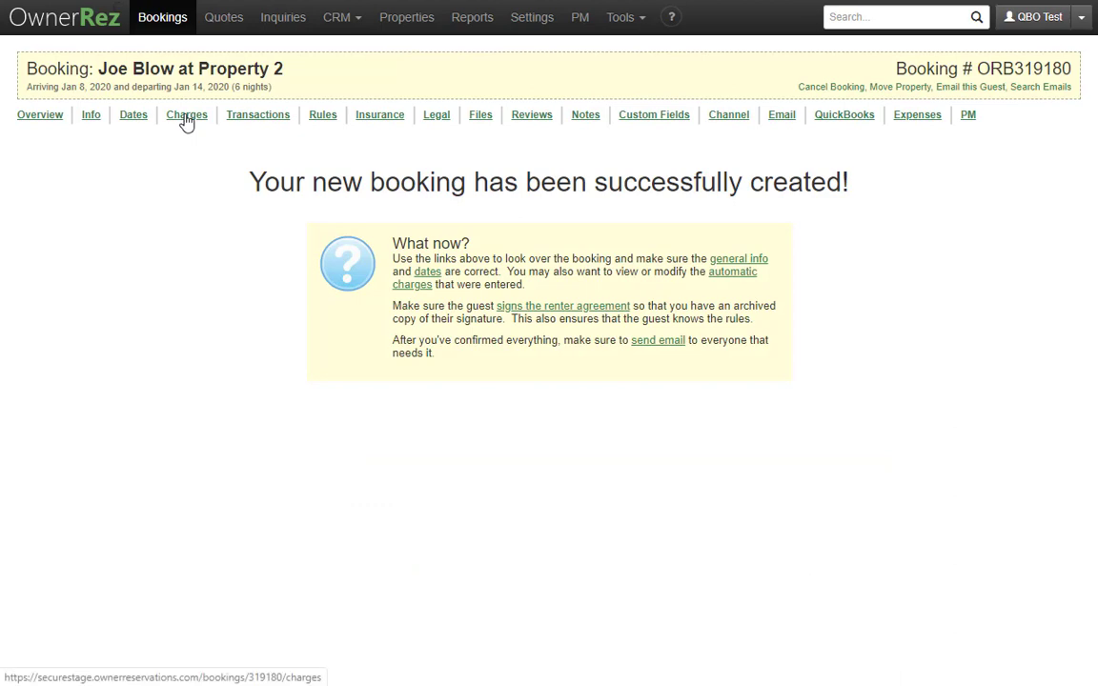
- Review the new booking's charges and begin recording a payment with a custom amount of $750.00
{"action": "left_click", "coordinate": [187, 116]}
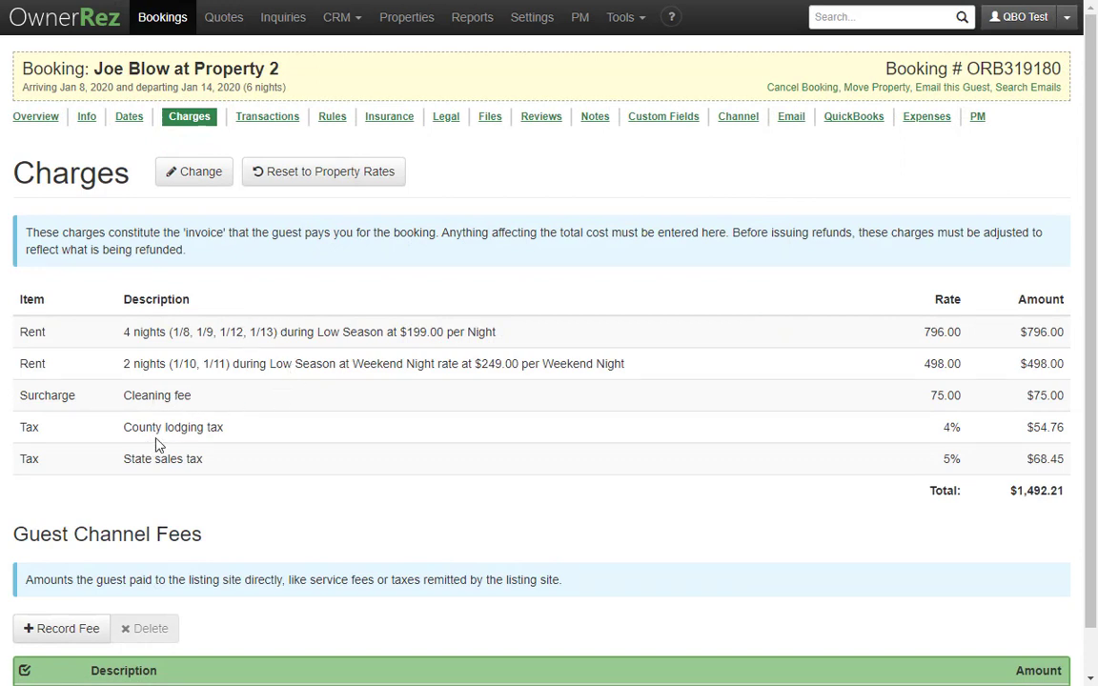
{"action": "left_click", "coordinate": [266, 116]}
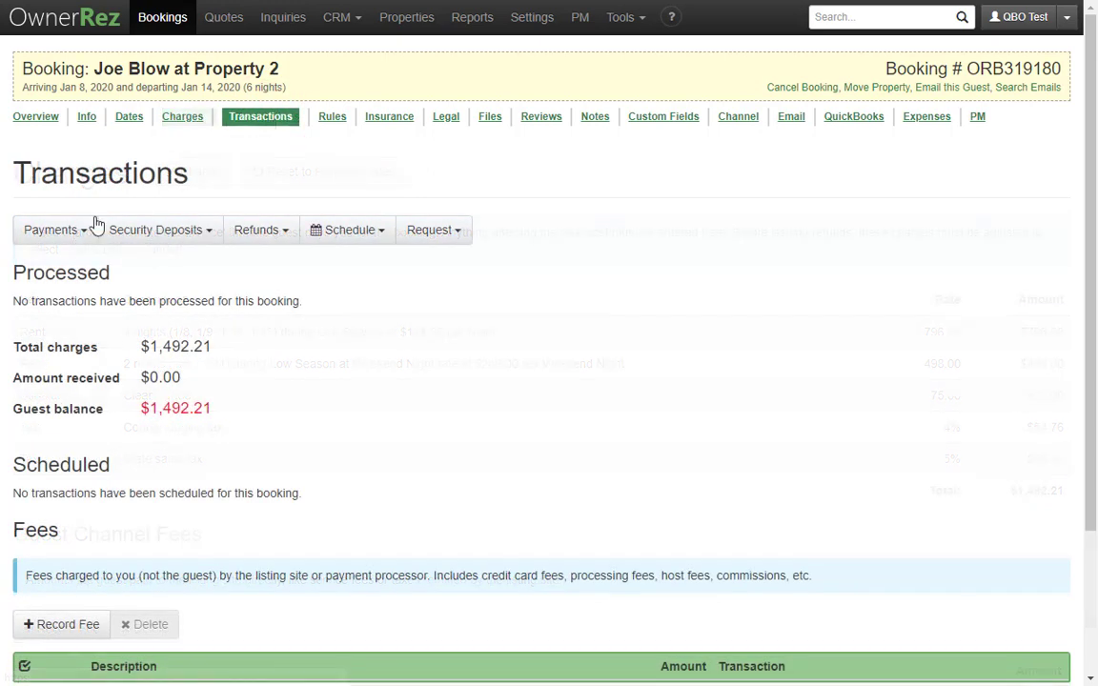
{"action": "left_click", "coordinate": [92, 227]}
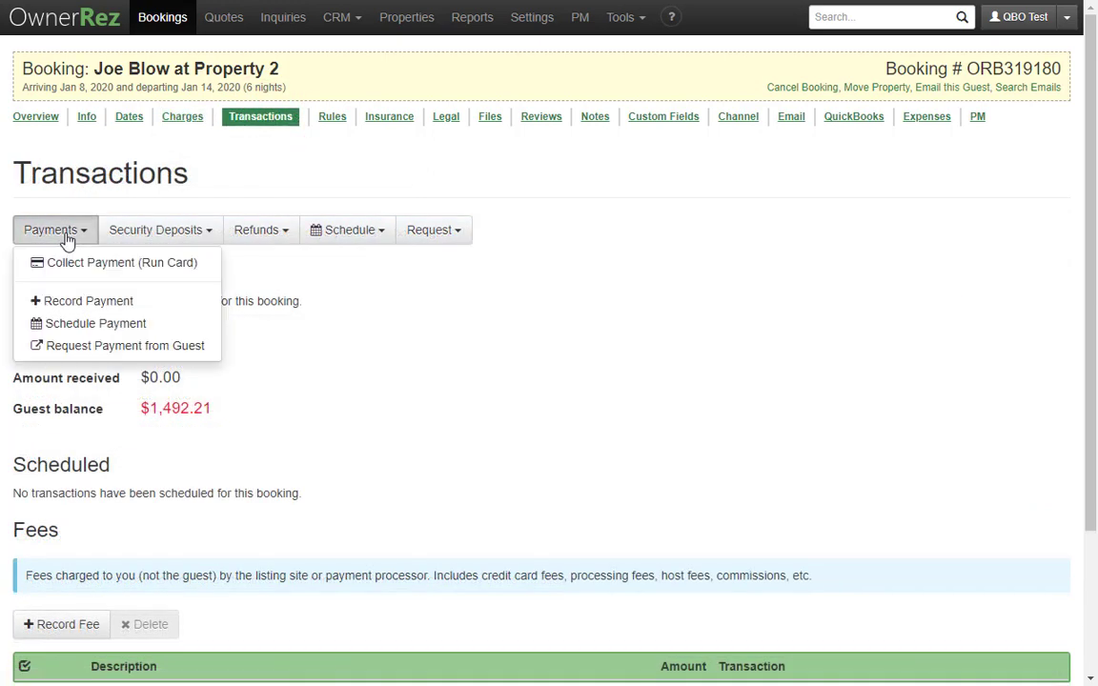
{"action": "left_click", "coordinate": [84, 303]}
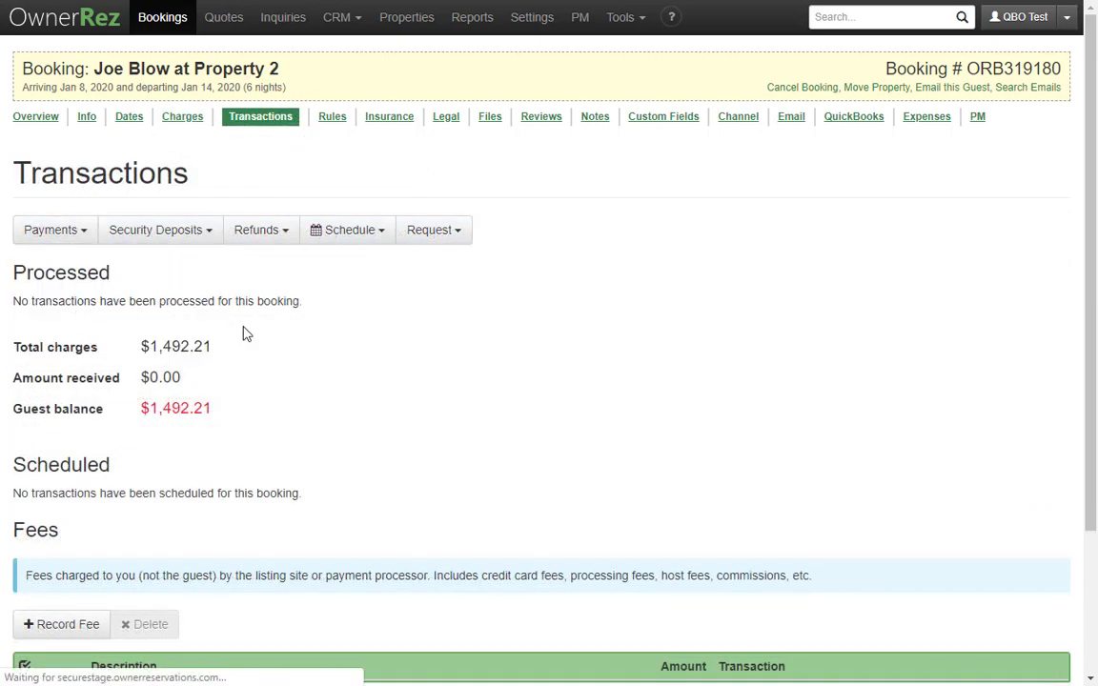
{"action": "left_click", "coordinate": [395, 263]}
{"action": "type", "text": "750.00"}
- Set the payment date to 01/06/2020 and the payment type to Check
{"action": "scroll", "coordinate": [368, 431], "scroll_direction": "down", "scroll_amount": 3}
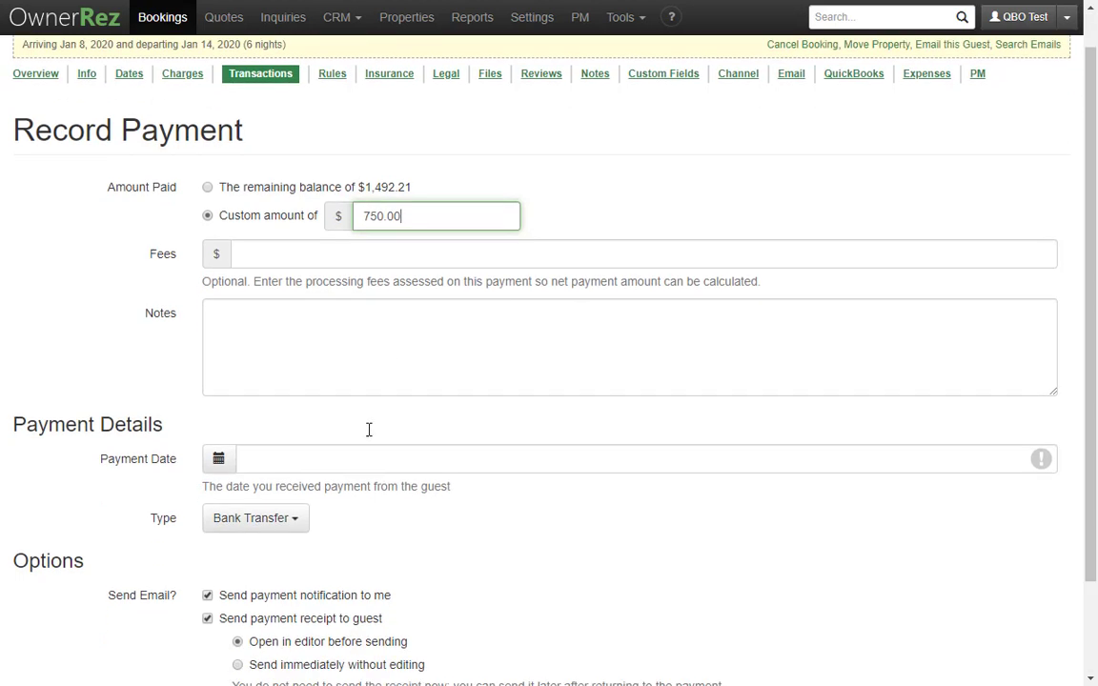
{"action": "left_click", "coordinate": [278, 343]}
{"action": "left_click", "coordinate": [276, 452]}
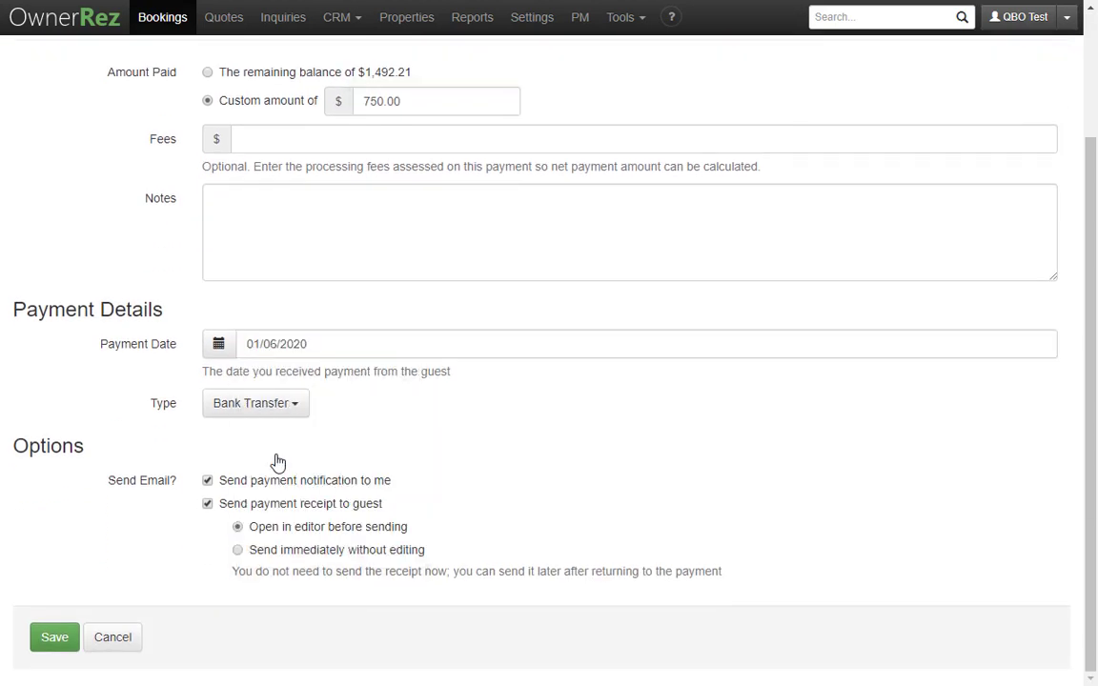
{"action": "left_click", "coordinate": [264, 409]}
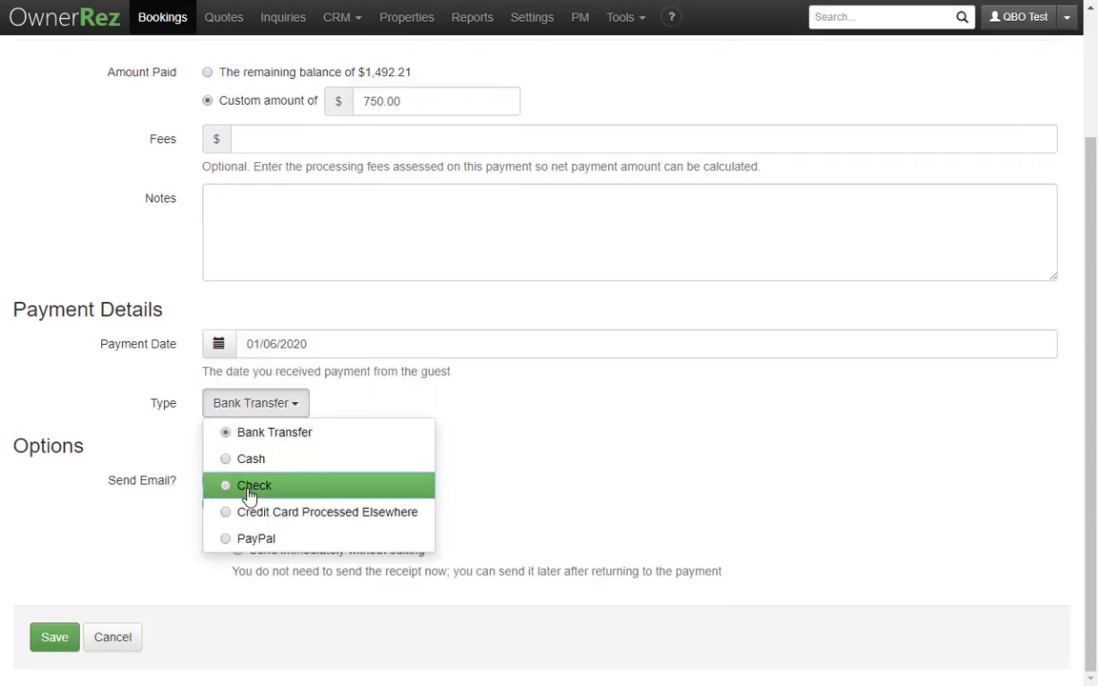
{"action": "left_click", "coordinate": [249, 488]}
- Enter check number 12345 with check date 01/02/2020, turn off both payment emails, and save the payment
{"action": "left_click", "coordinate": [252, 442]}
{"action": "type", "text": "12345"}
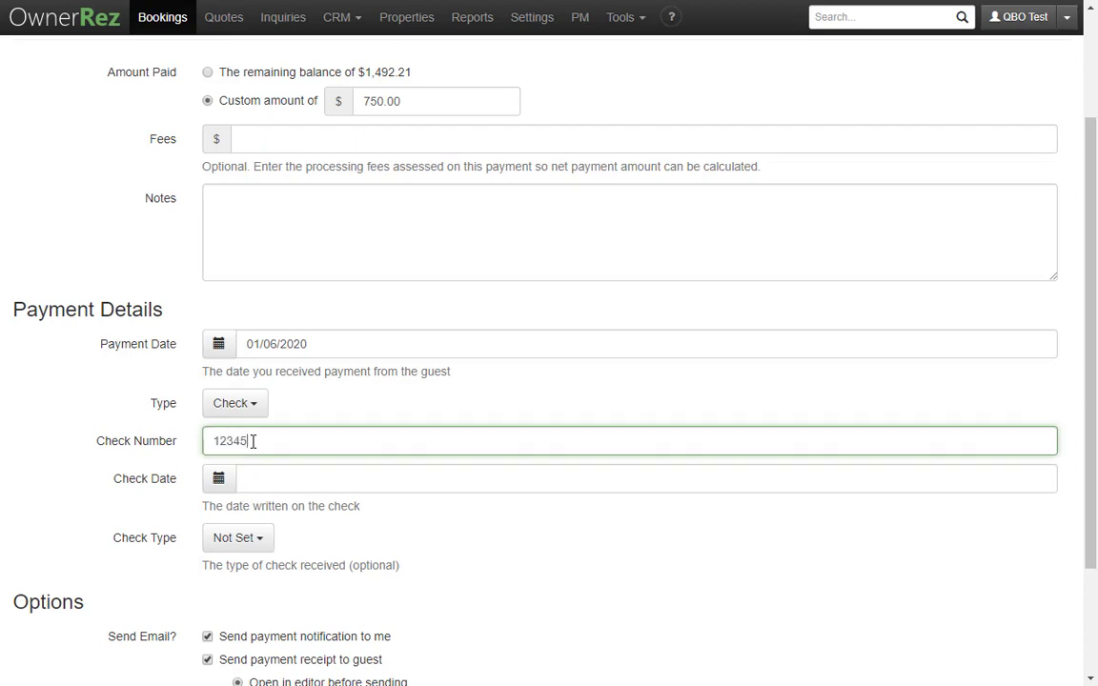
{"action": "left_click", "coordinate": [255, 478]}
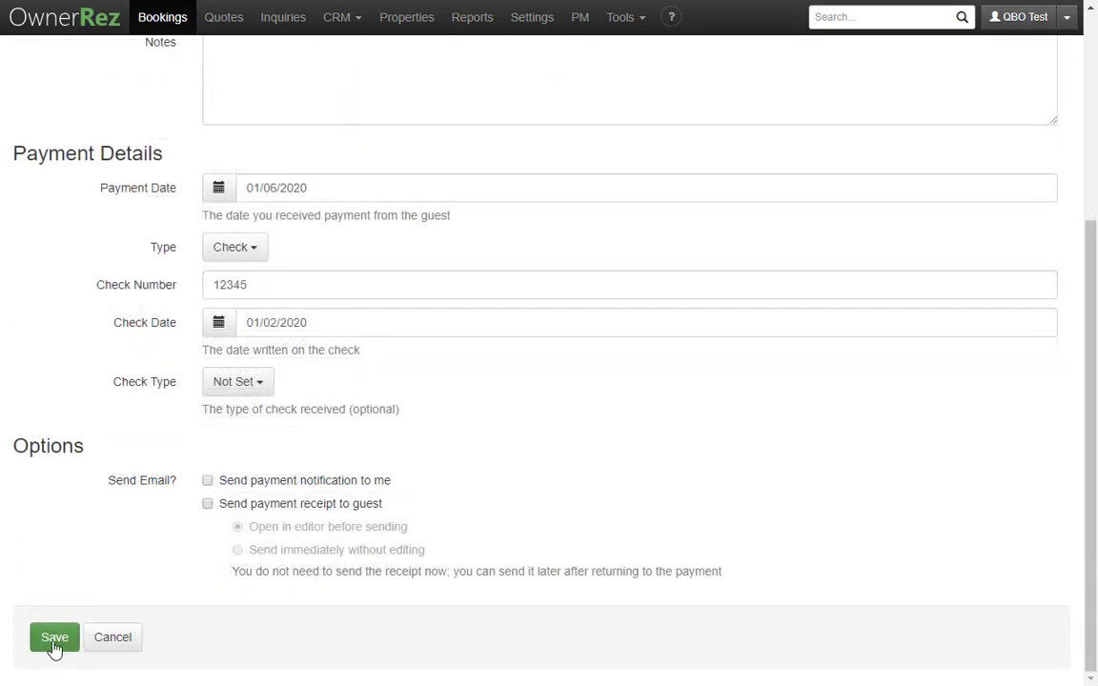
{"action": "left_click", "coordinate": [55, 638]}
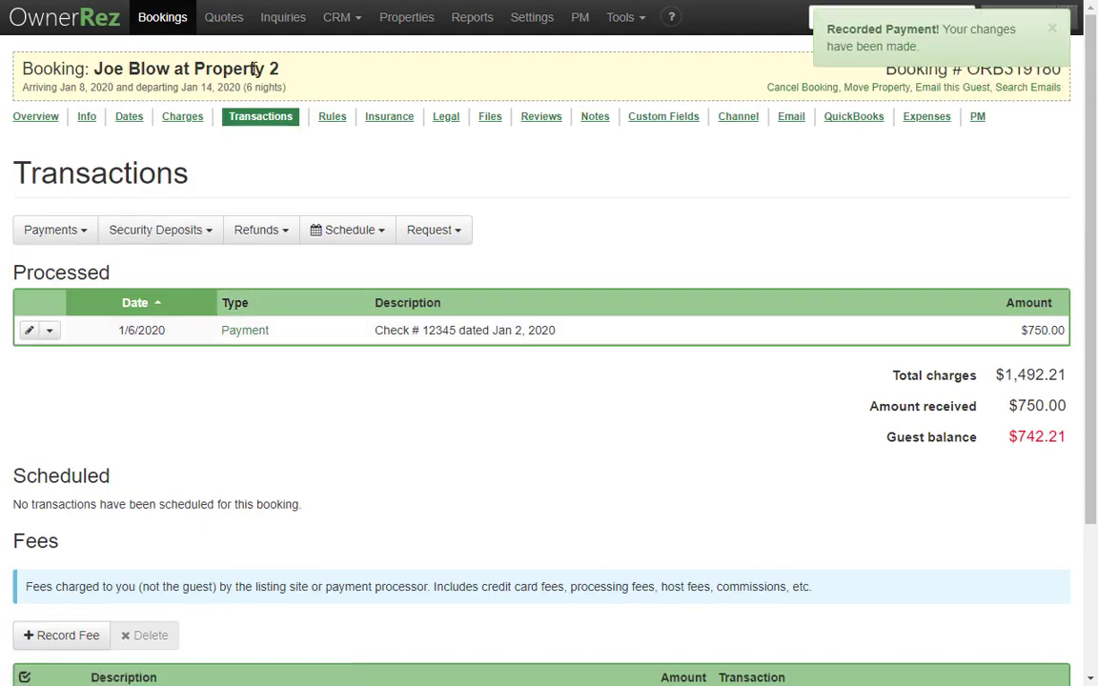
- Compare the booking's itemized charges with the recorded payment and the remaining guest balance
{"action": "left_click", "coordinate": [190, 117]}
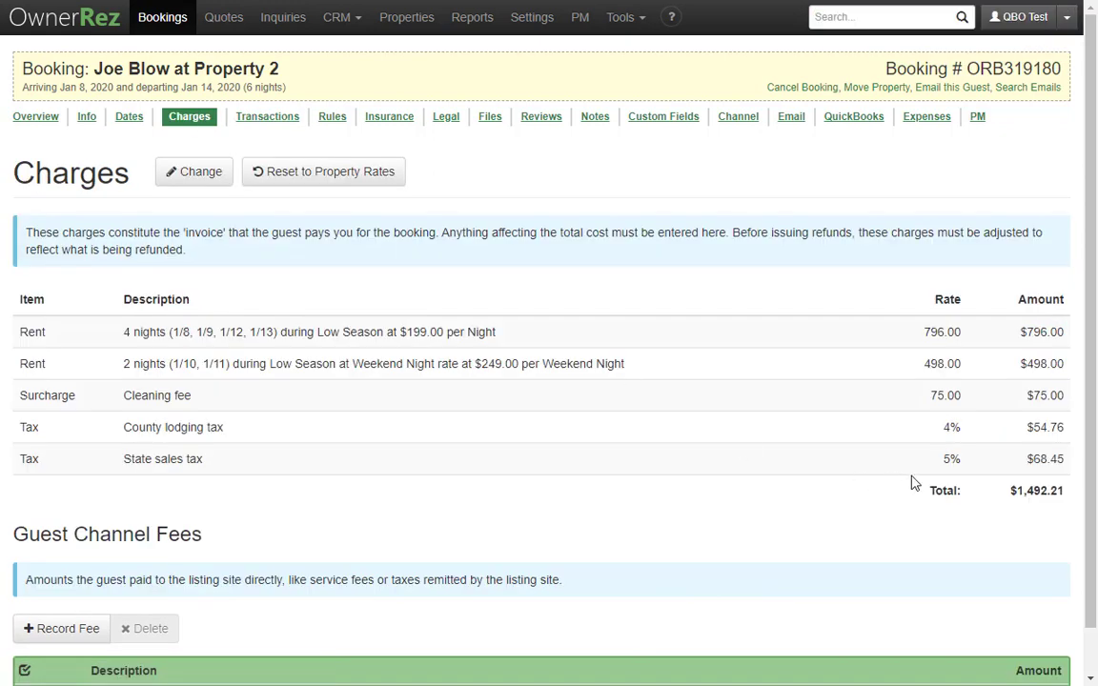
{"action": "left_click", "coordinate": [267, 118]}
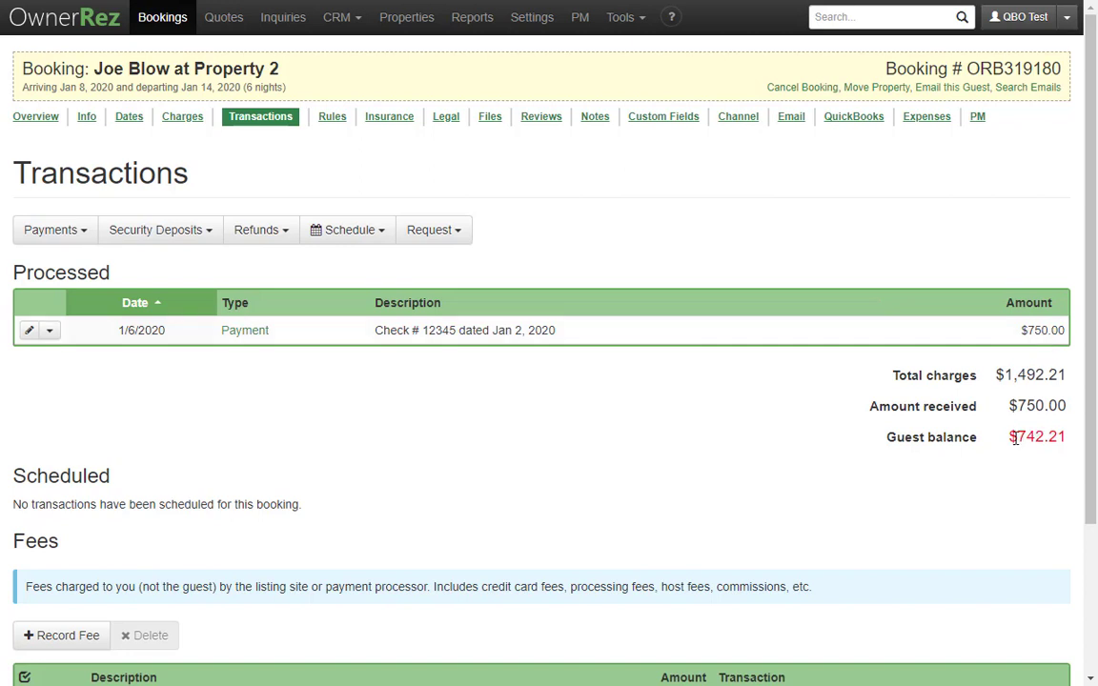
{"action": "left_click_drag", "start_coordinate": [1015, 437], "coordinate": [1066, 437]}
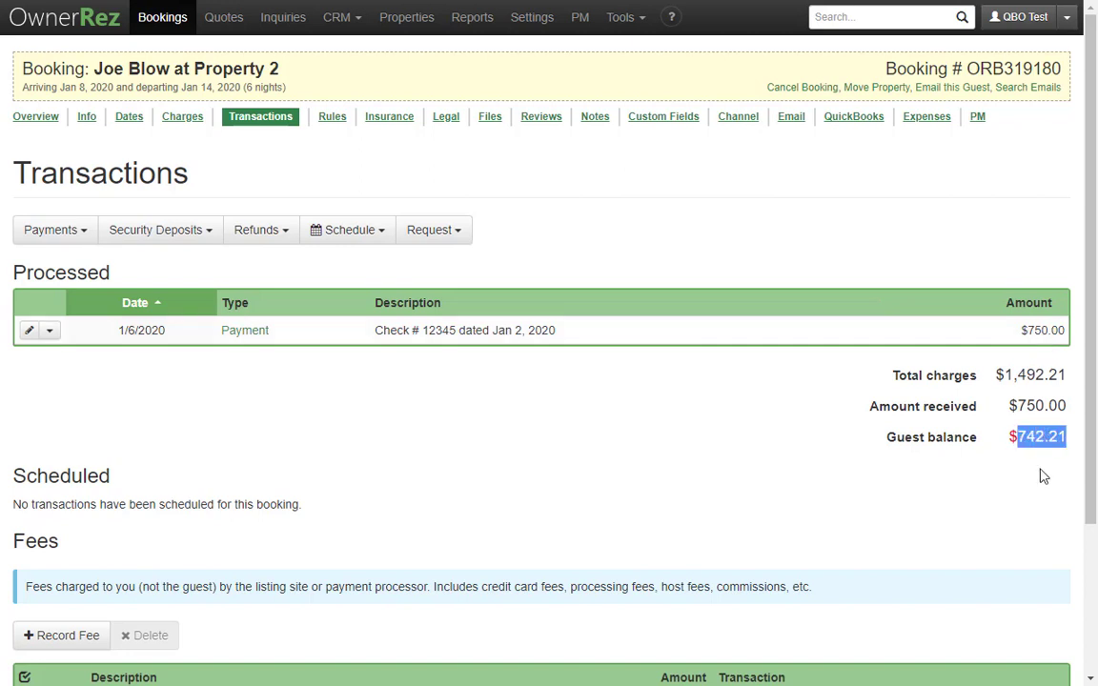
{"action": "left_click", "coordinate": [716, 426]}
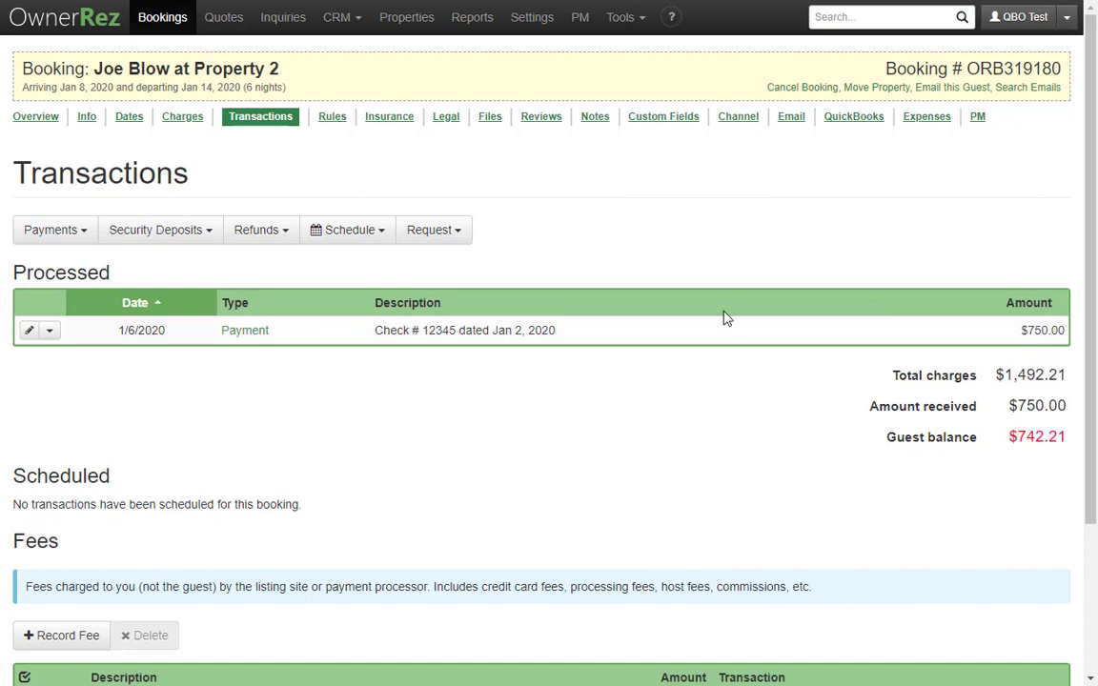
- Check the booking's QuickBooks sync status and run a manual sync with QuickBooks
{"action": "left_click", "coordinate": [848, 117]}
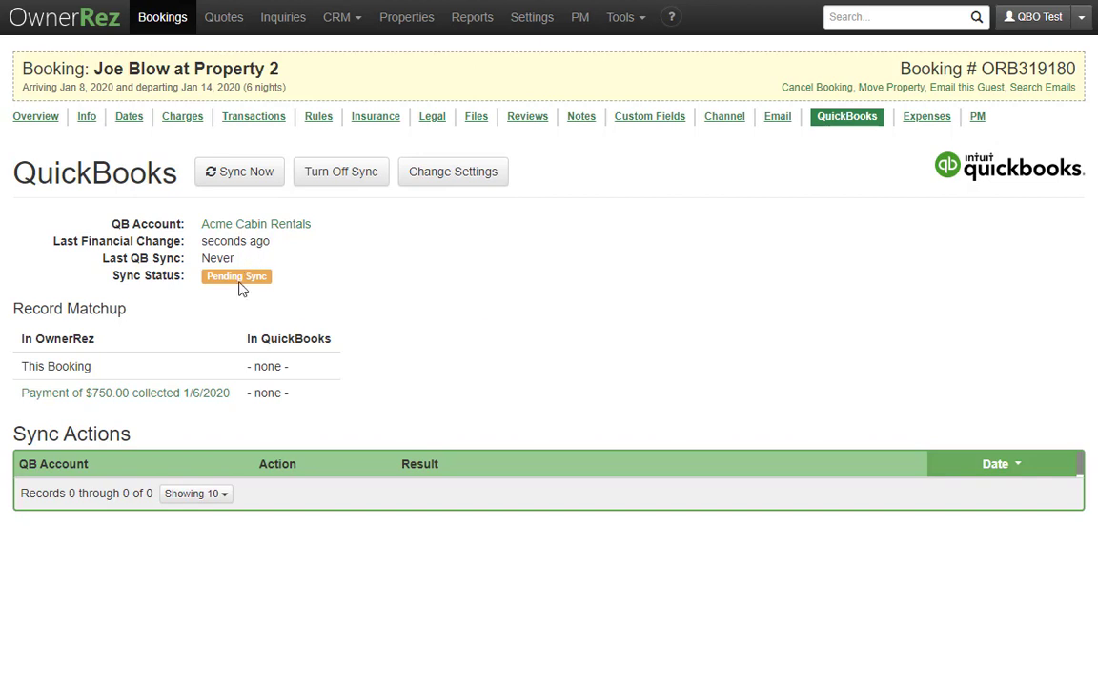
{"action": "mouse_move", "coordinate": [239, 286]}
{"action": "left_click", "coordinate": [255, 181]}
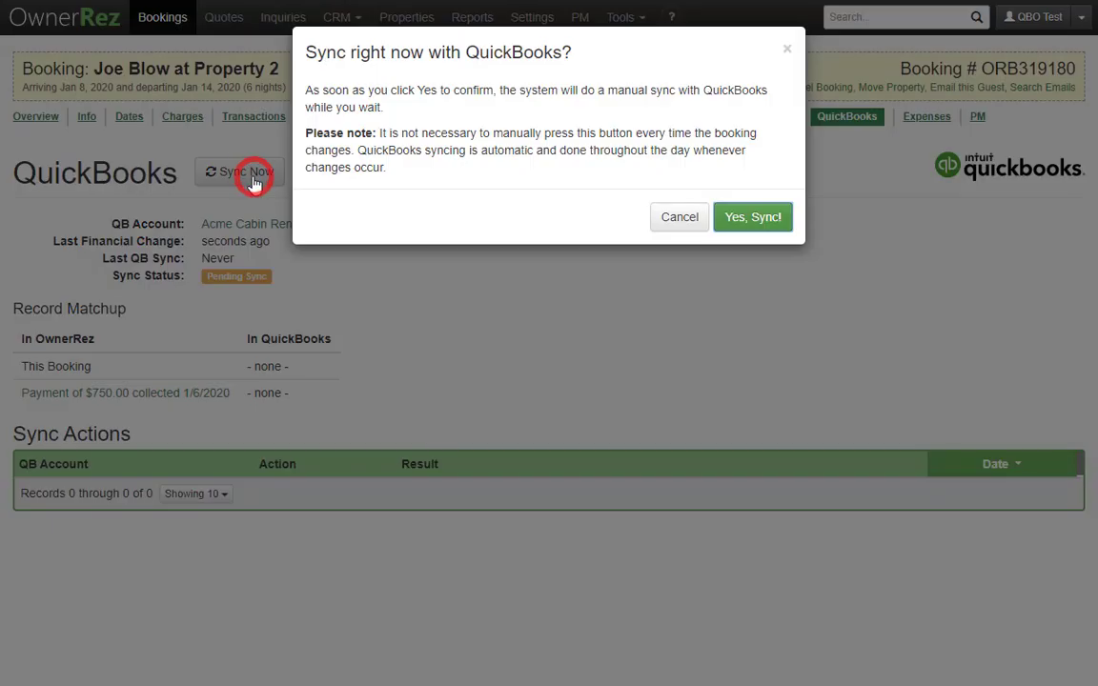
{"action": "left_click", "coordinate": [747, 221]}
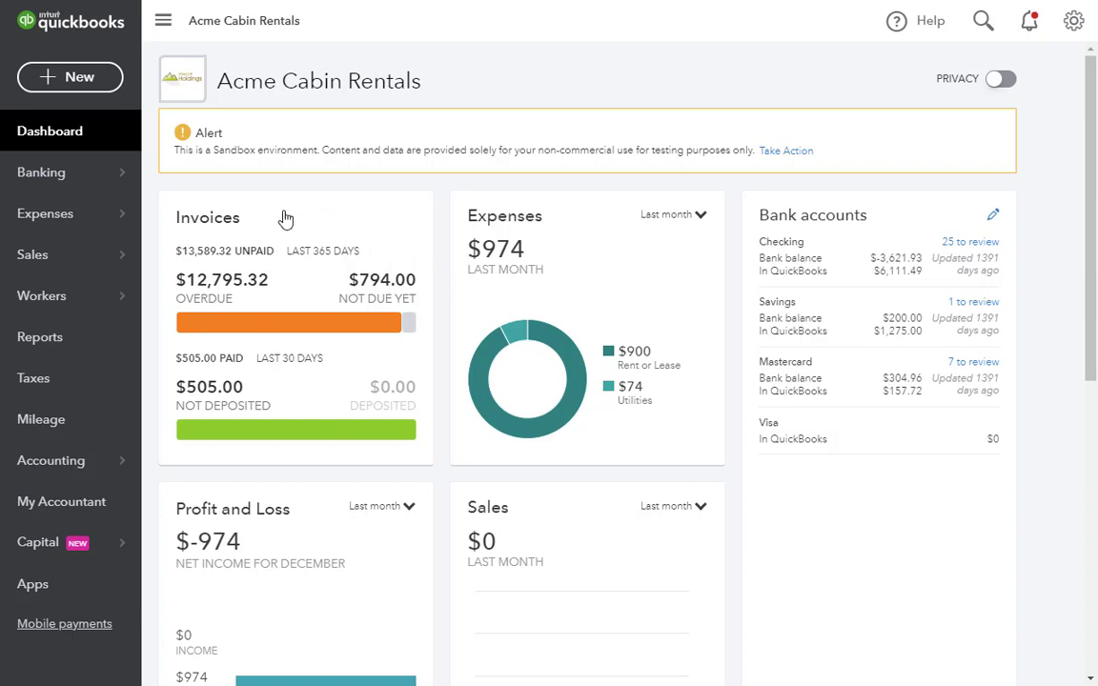
- Switch to QuickBooks and open the synced invoice dated 01/08/2020 from the list of all sales
{"action": "mouse_move", "coordinate": [81, 254]}
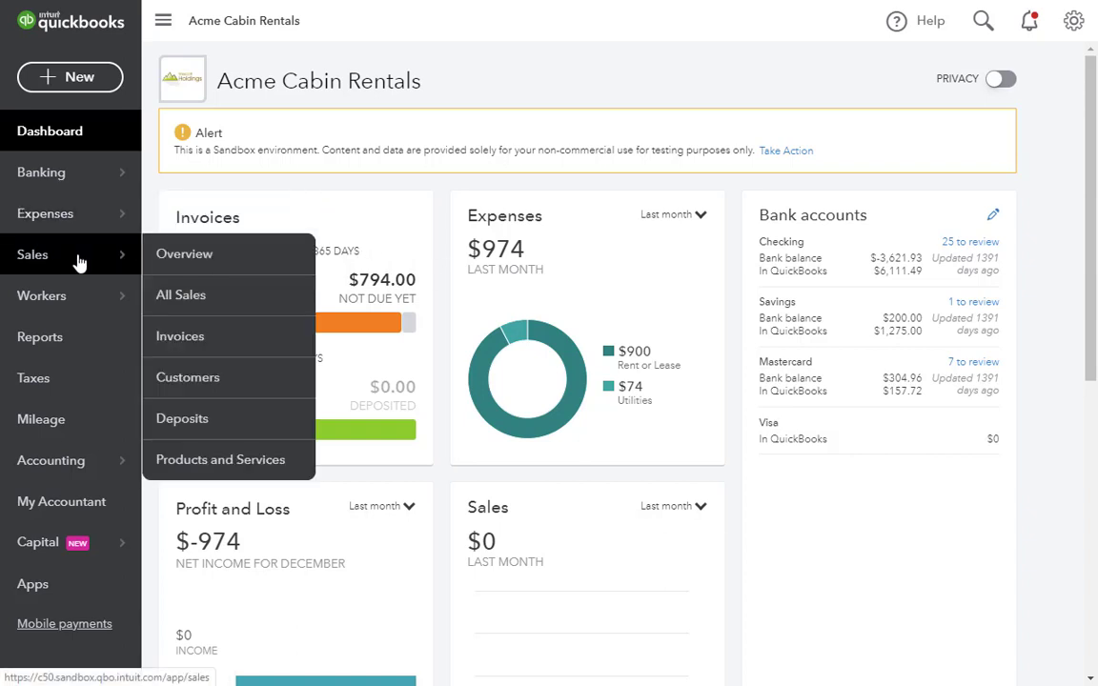
{"action": "left_click", "coordinate": [189, 297]}
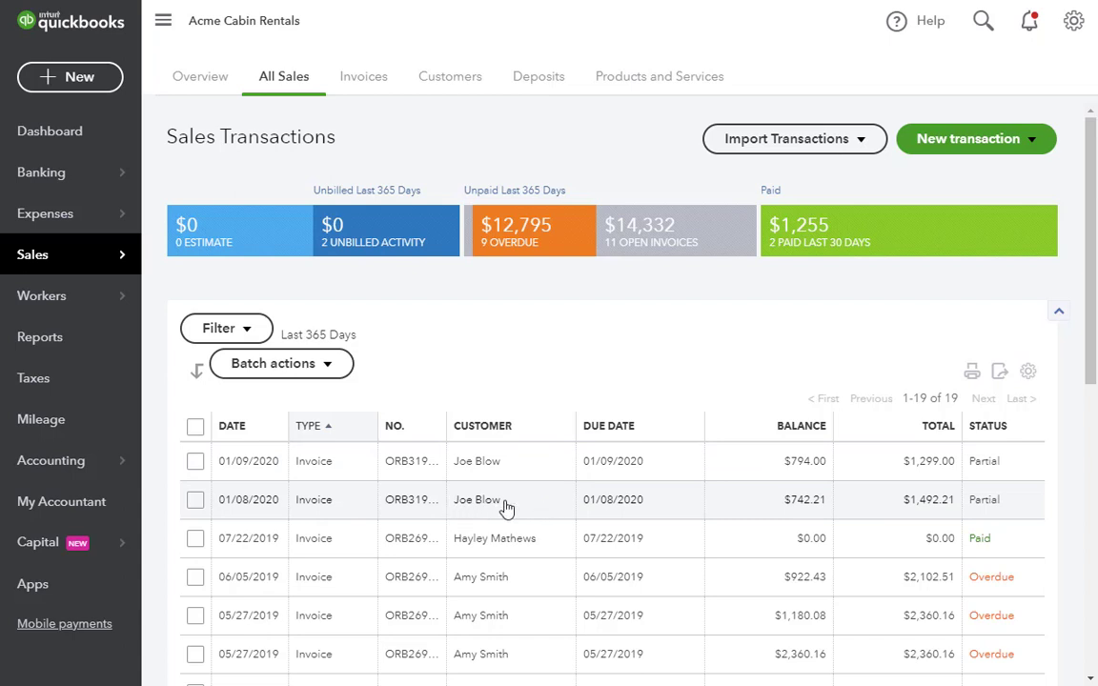
{"action": "left_click", "coordinate": [517, 512]}
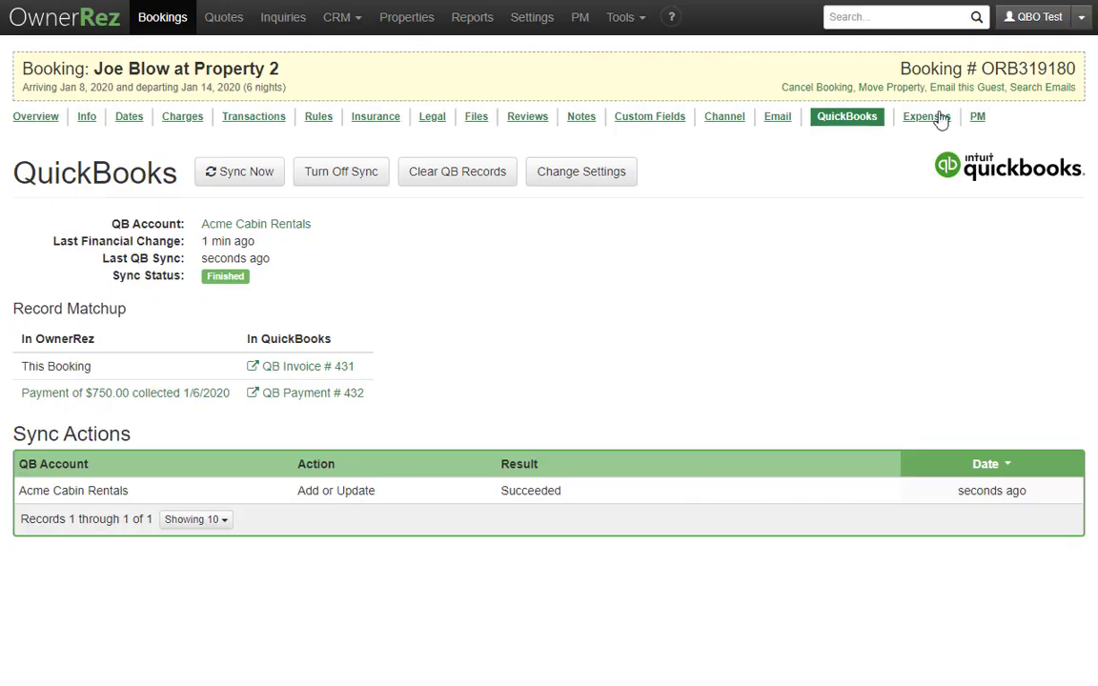
- Compare the invoice's number, line items and invoice date with the OwnerRez booking's number, charges and arrival date
{"action": "double_click", "coordinate": [1002, 67]}
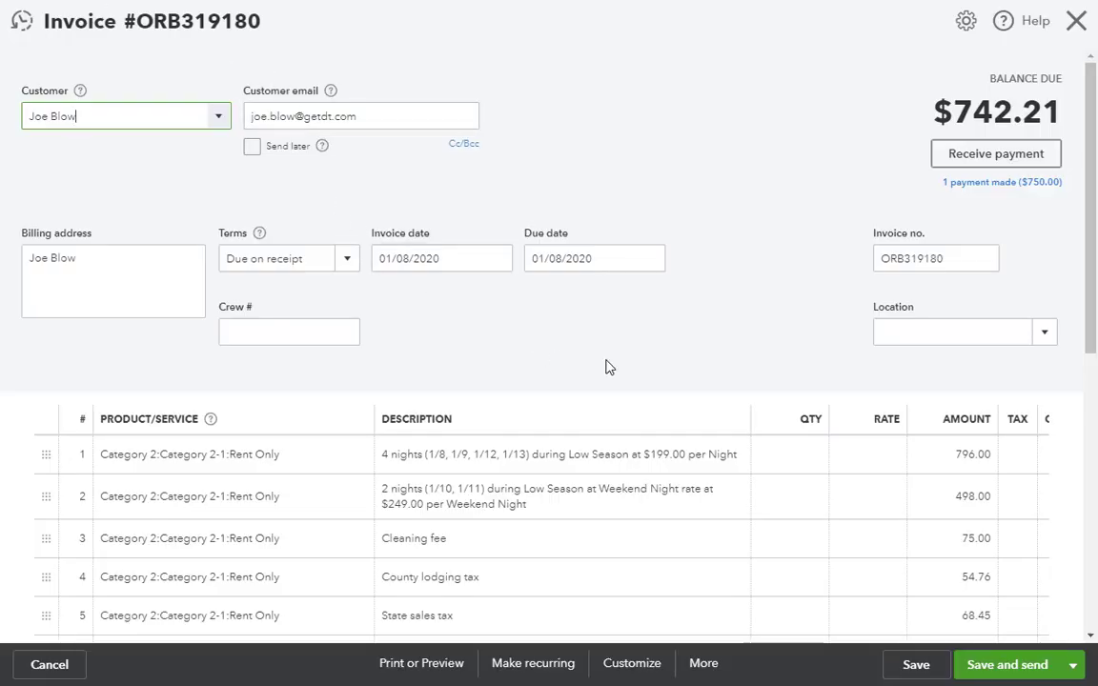
{"action": "scroll", "coordinate": [558, 366], "scroll_direction": "down", "scroll_amount": 2}
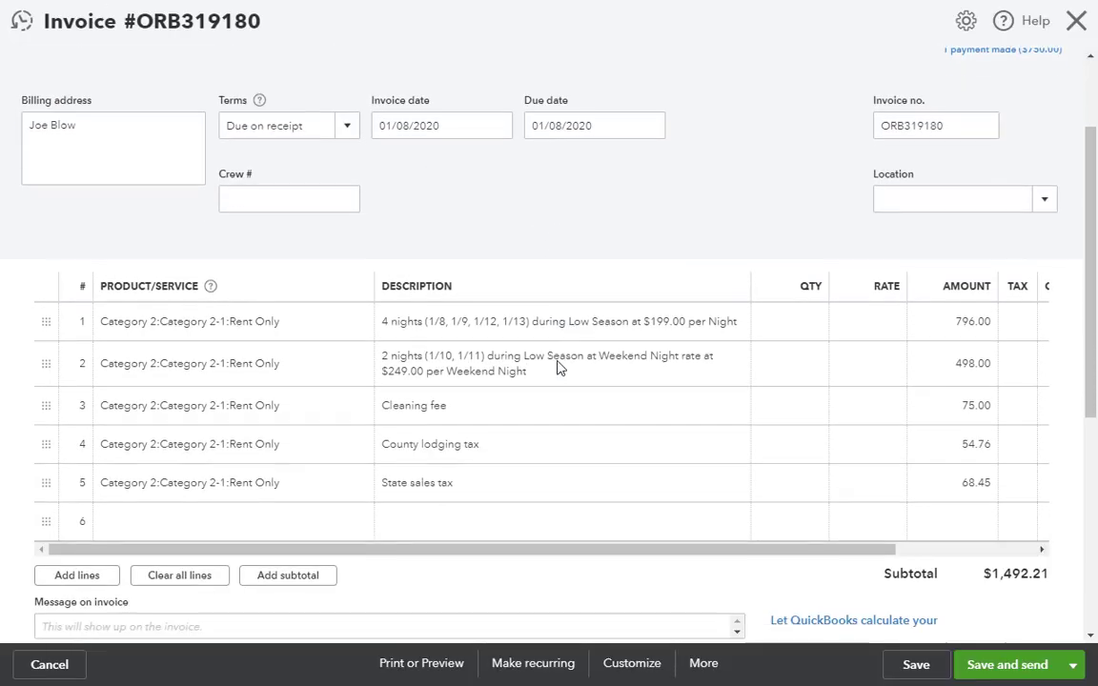
{"action": "scroll", "coordinate": [557, 367], "scroll_direction": "up", "scroll_amount": 2}
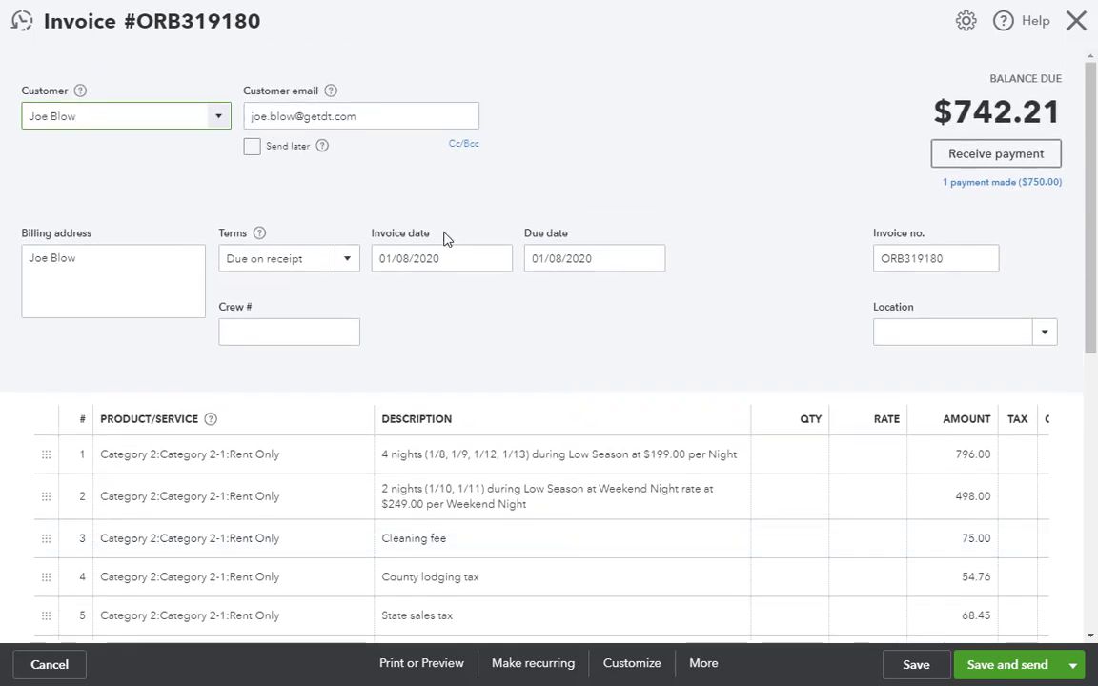
{"action": "left_click_drag", "start_coordinate": [458, 255], "coordinate": [379, 258]}
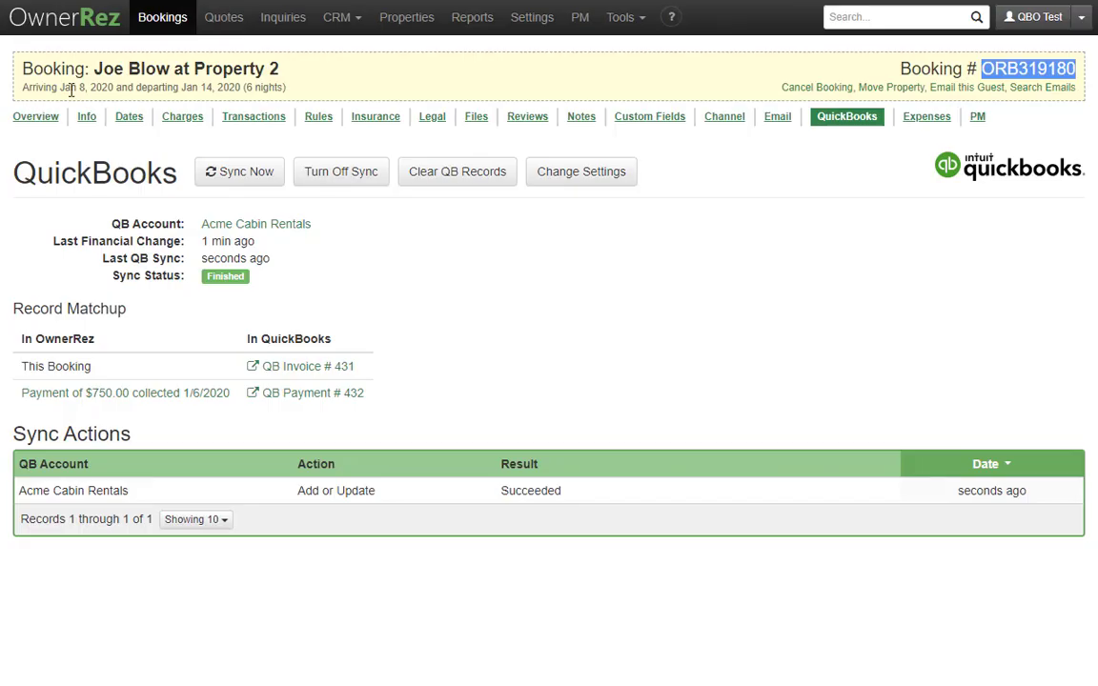
{"action": "left_click_drag", "start_coordinate": [60, 88], "coordinate": [101, 92]}
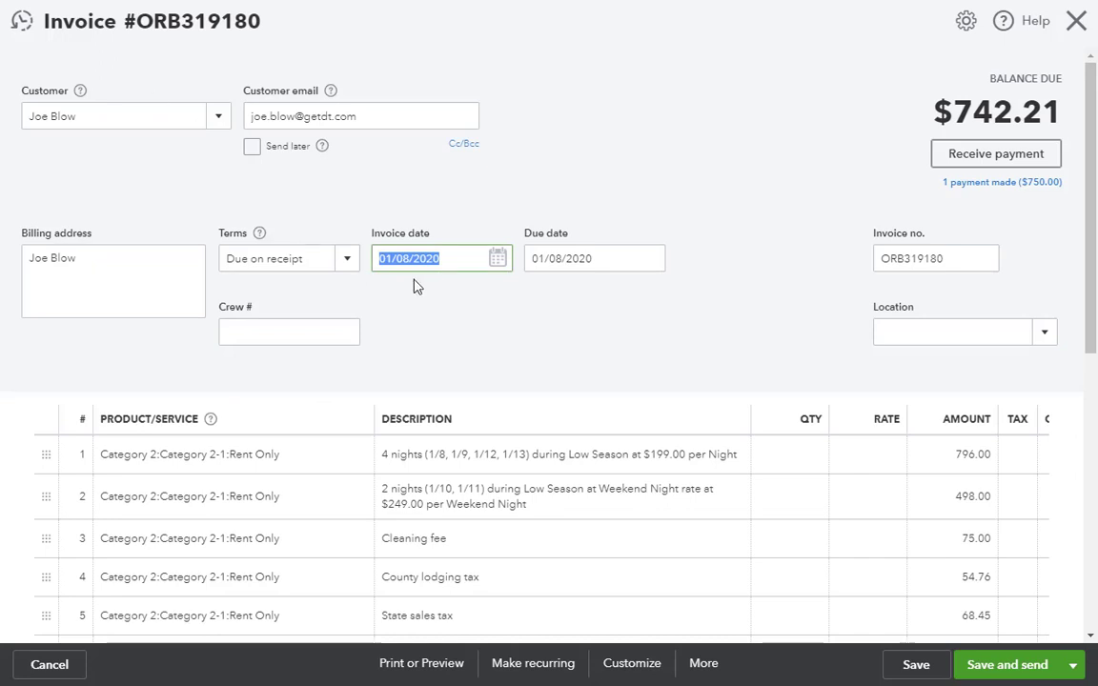
- Examine the product/service and class columns of the synced invoice's line items
{"action": "scroll", "coordinate": [467, 381], "scroll_direction": "down", "scroll_amount": 1}
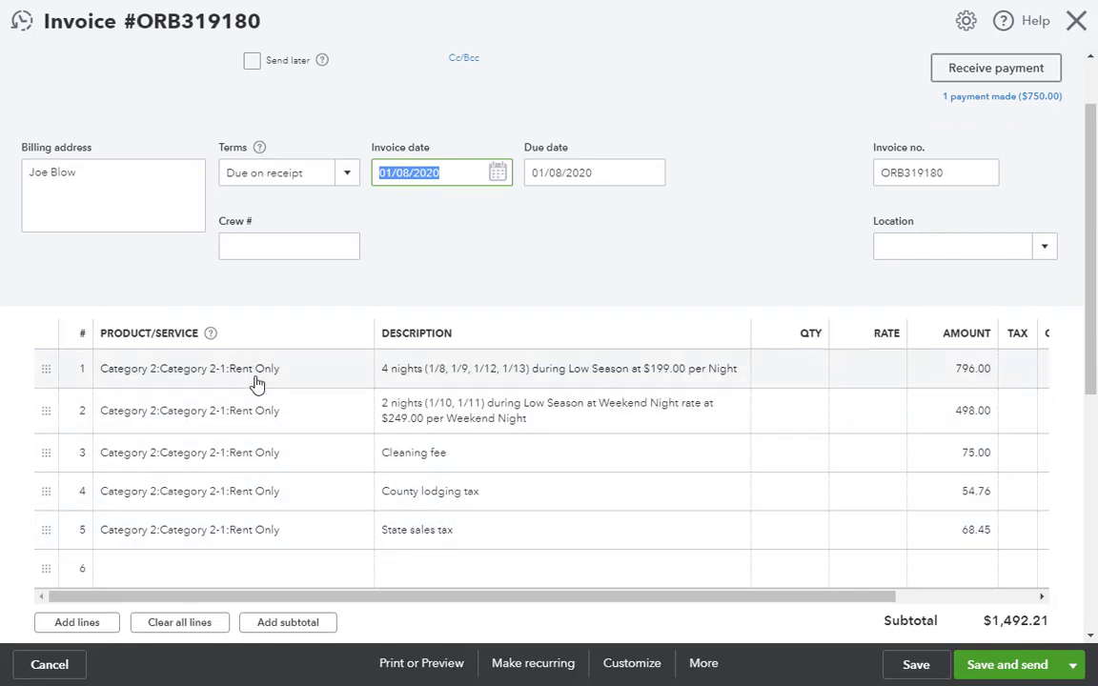
{"action": "left_click_drag", "start_coordinate": [405, 597], "coordinate": [549, 610]}
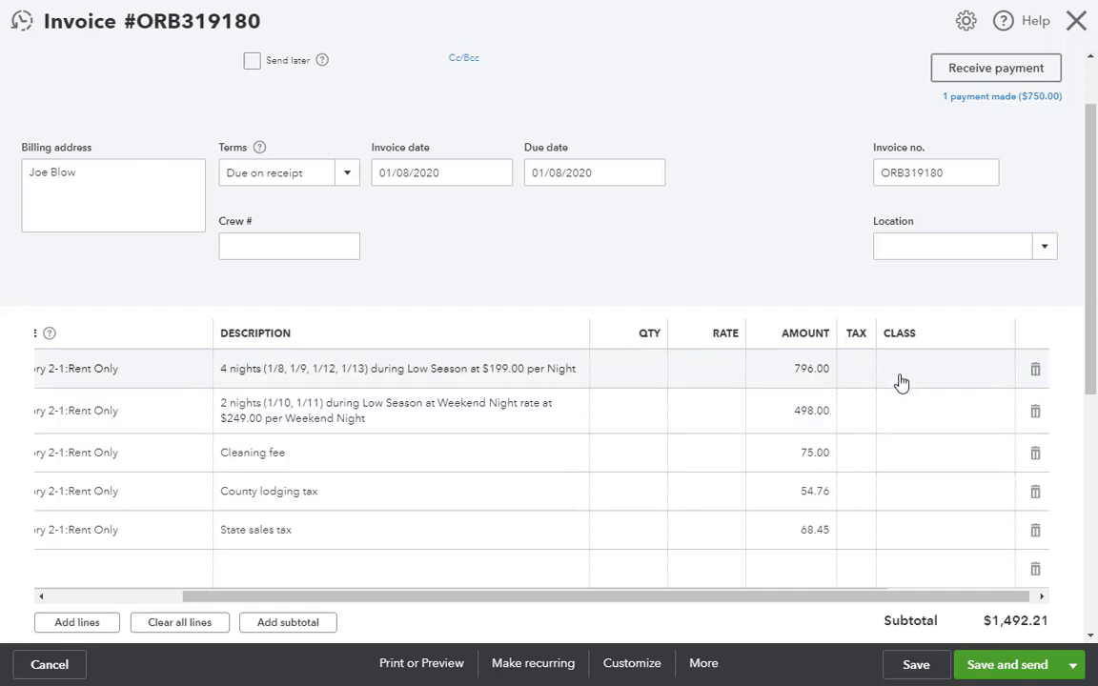
{"action": "left_click_drag", "start_coordinate": [748, 601], "coordinate": [577, 612]}
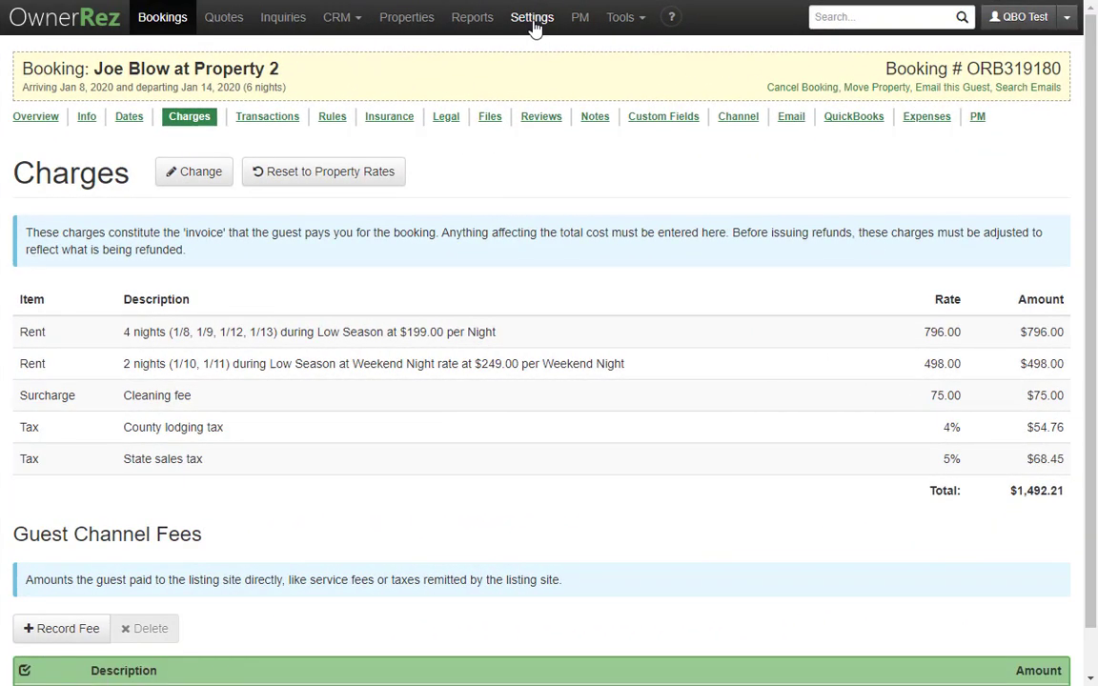
- Switch to OwnerRez and open the surcharge settings of the Acme Cabin Rentals QuickBooks account for editing
{"action": "left_click", "coordinate": [533, 19]}
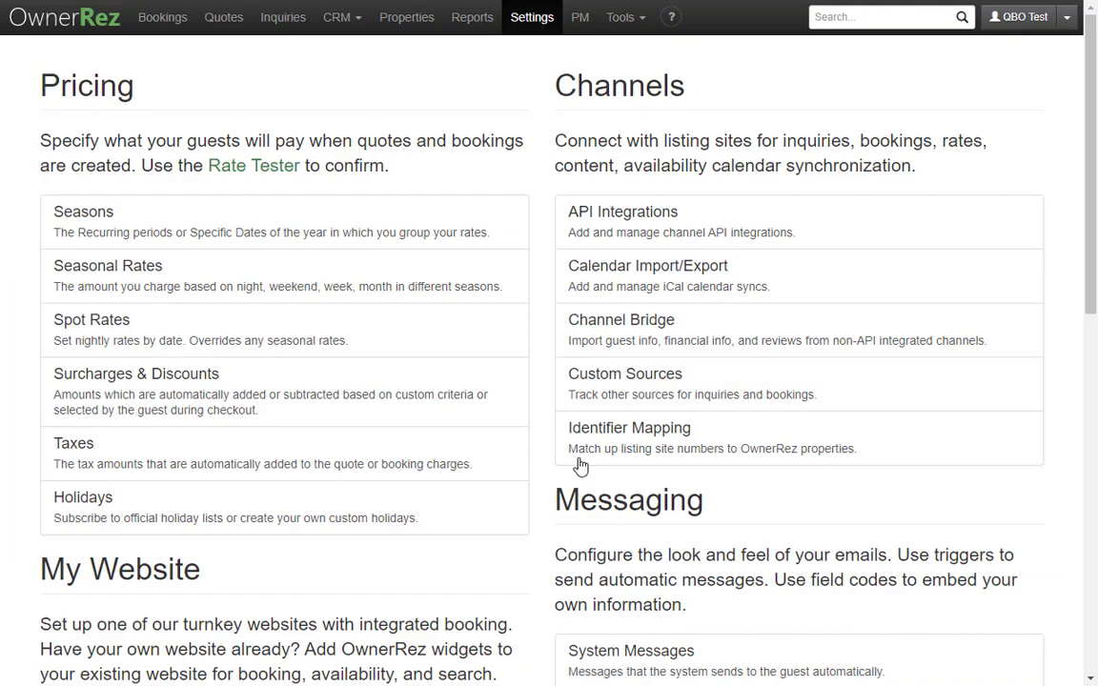
{"action": "scroll", "coordinate": [534, 457], "scroll_direction": "down", "scroll_amount": 4}
{"action": "scroll", "coordinate": [534, 473], "scroll_direction": "down", "scroll_amount": 5}
{"action": "left_click", "coordinate": [213, 409]}
{"action": "left_click", "coordinate": [472, 298]}
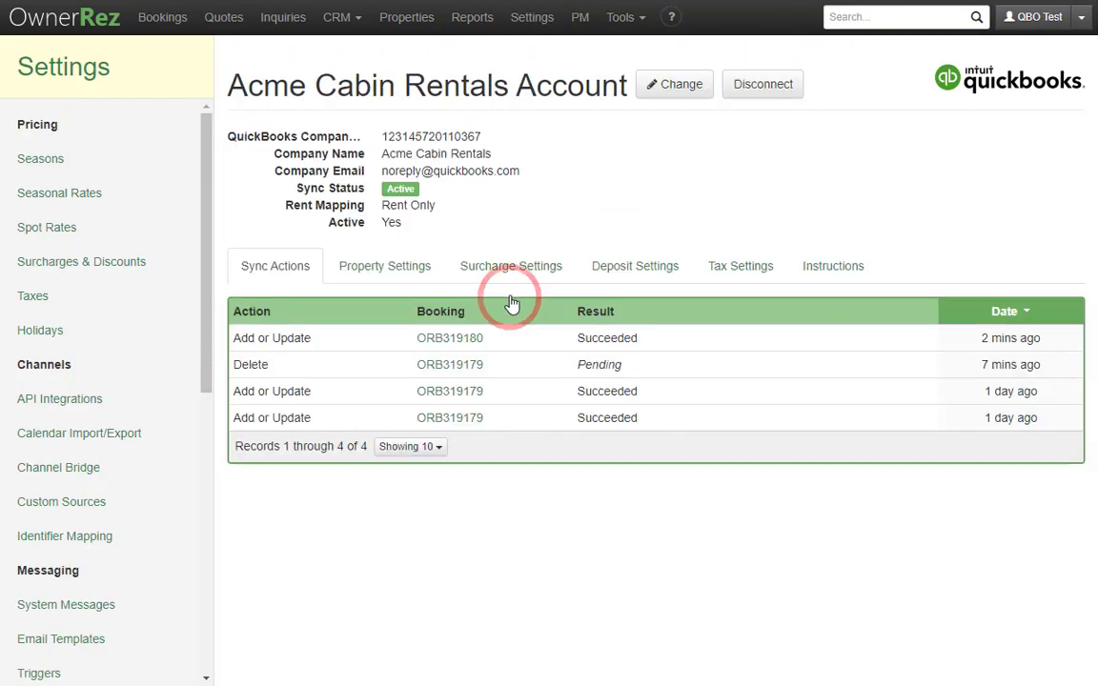
{"action": "left_click", "coordinate": [505, 267]}
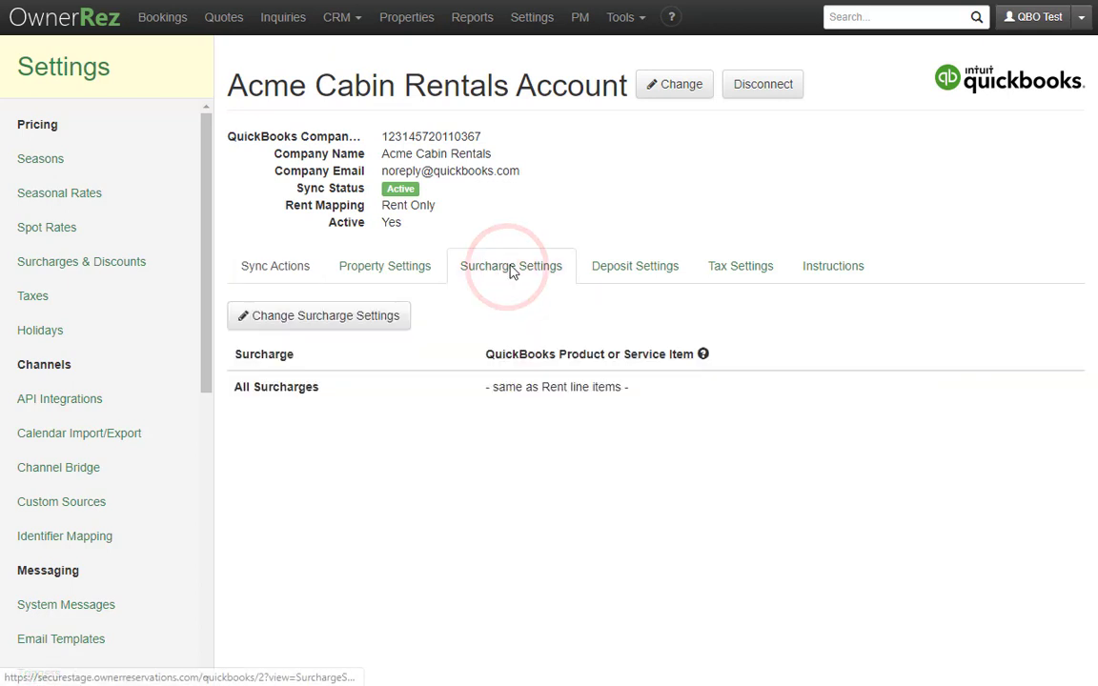
{"action": "left_click", "coordinate": [326, 317]}
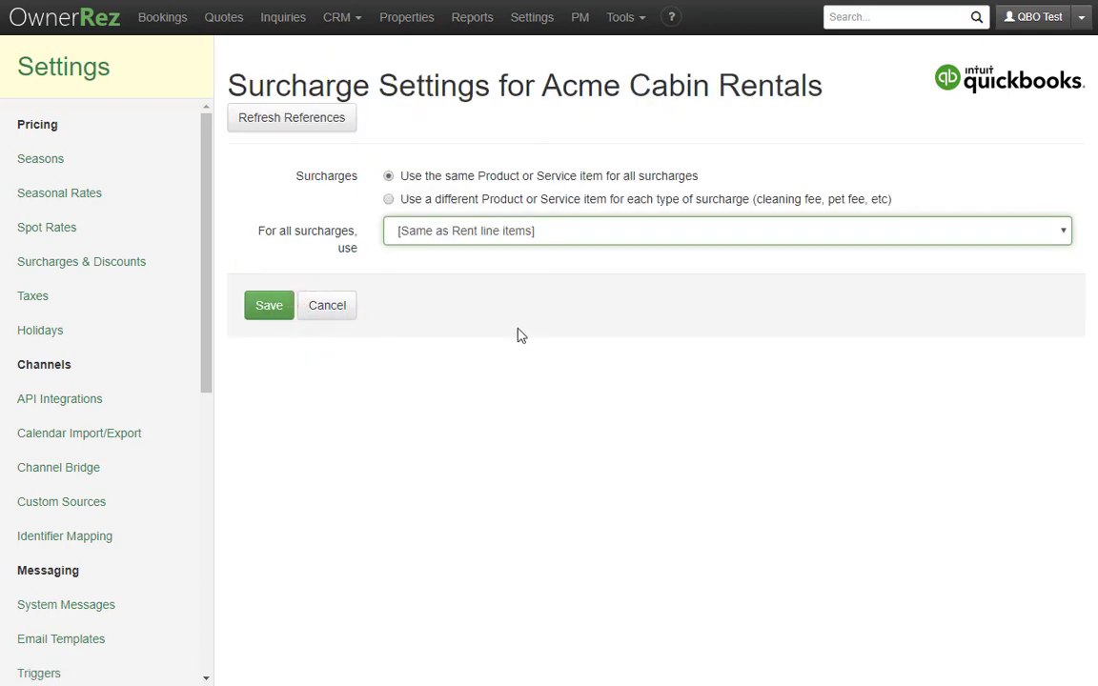
- Use a different item per surcharge type, map the cleaning fee, pet fee and other surcharges to Surcharge Only, and save
{"action": "left_click", "coordinate": [491, 203]}
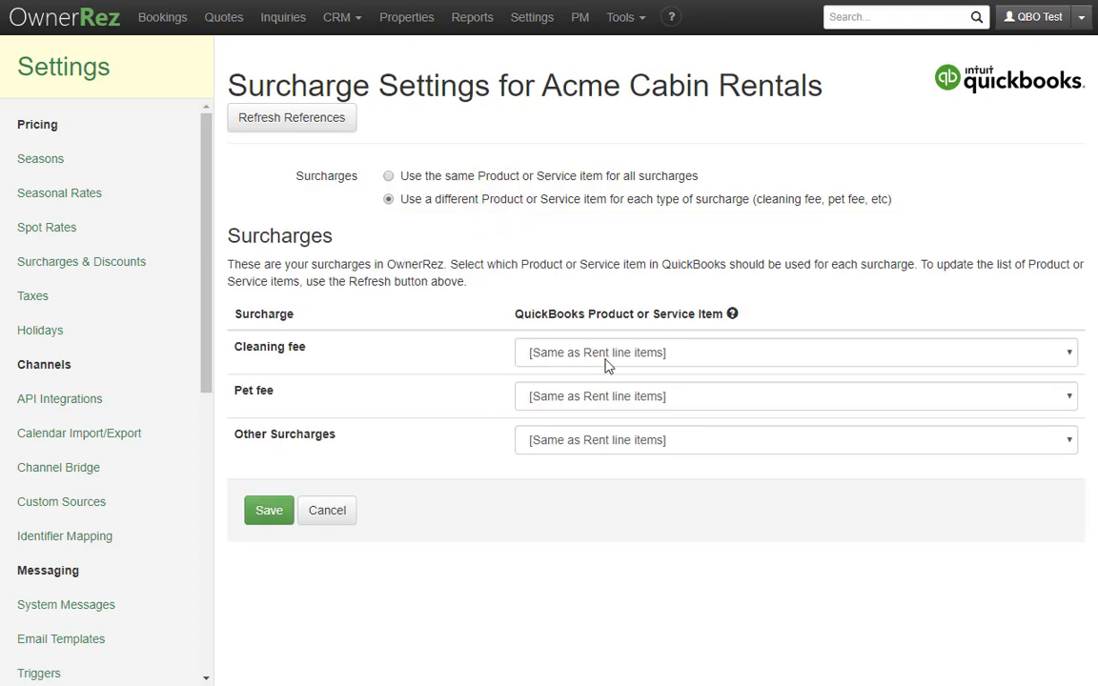
{"action": "left_click", "coordinate": [549, 359]}
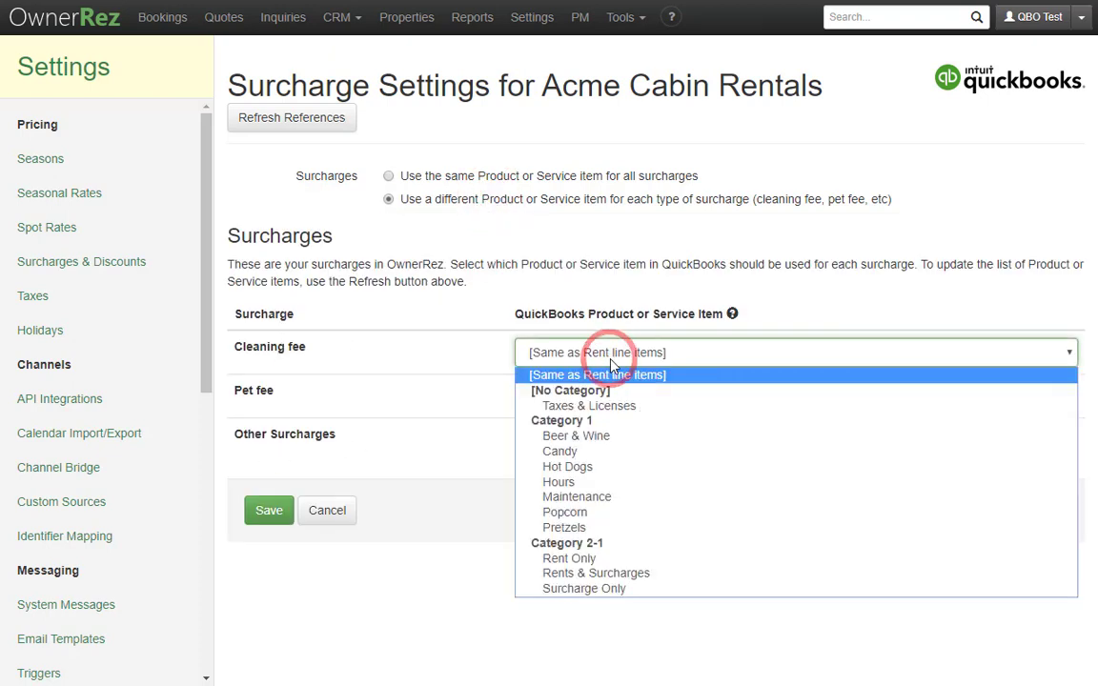
{"action": "left_click", "coordinate": [621, 589]}
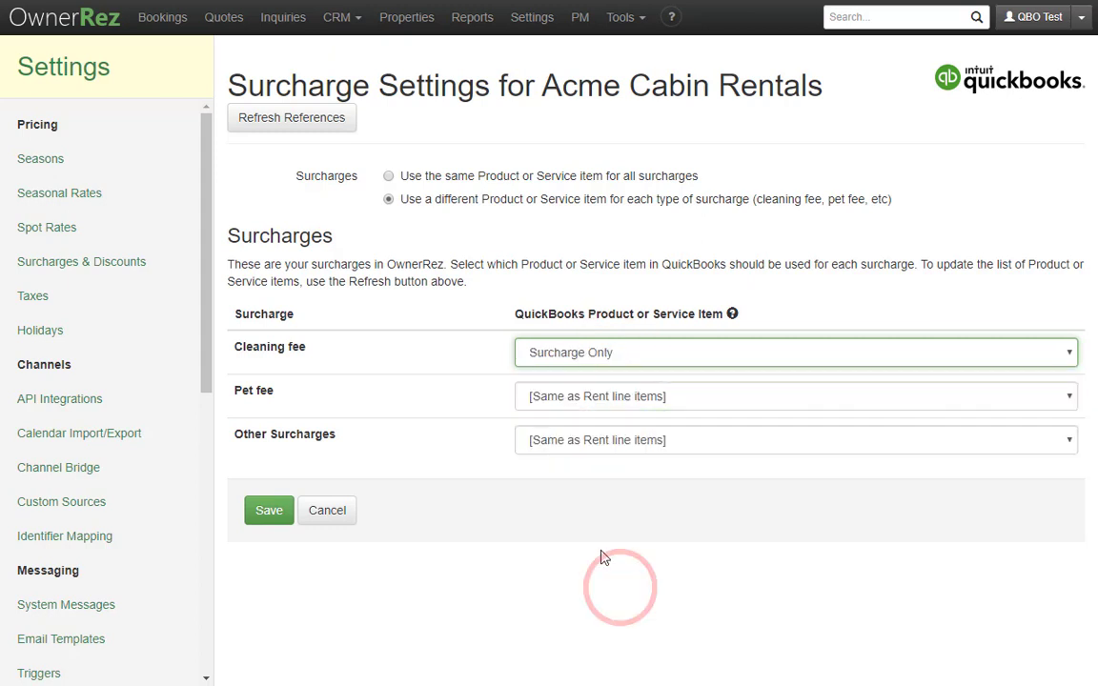
{"action": "left_click", "coordinate": [568, 397]}
{"action": "left_click", "coordinate": [602, 633]}
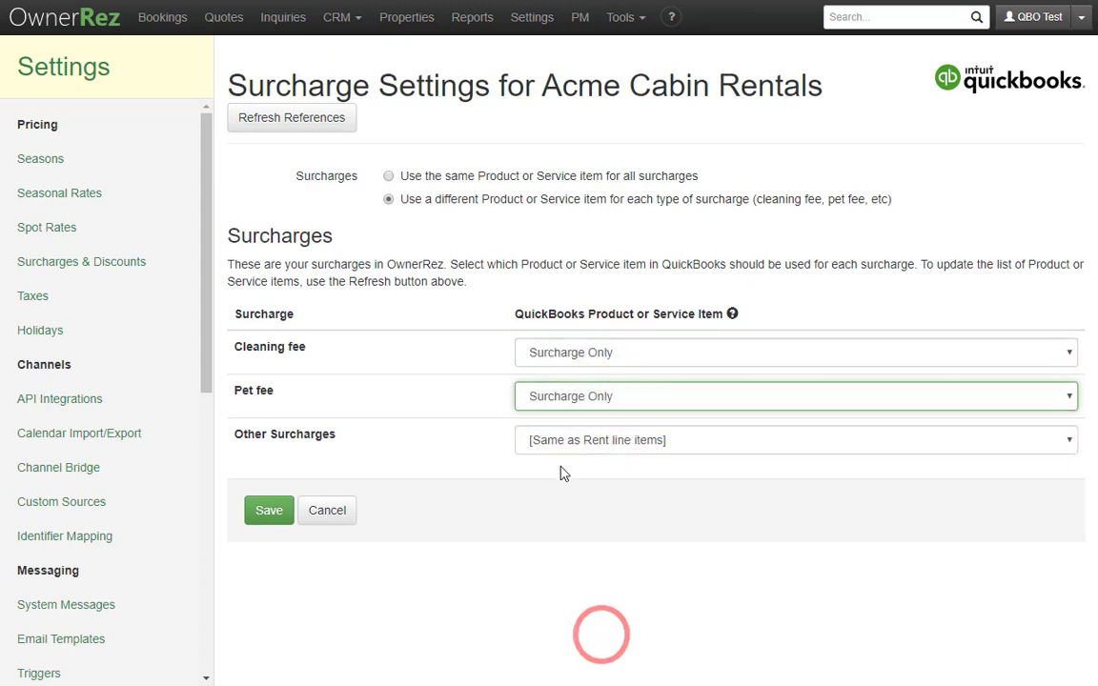
{"action": "left_click", "coordinate": [569, 441]}
{"action": "left_click", "coordinate": [576, 676]}
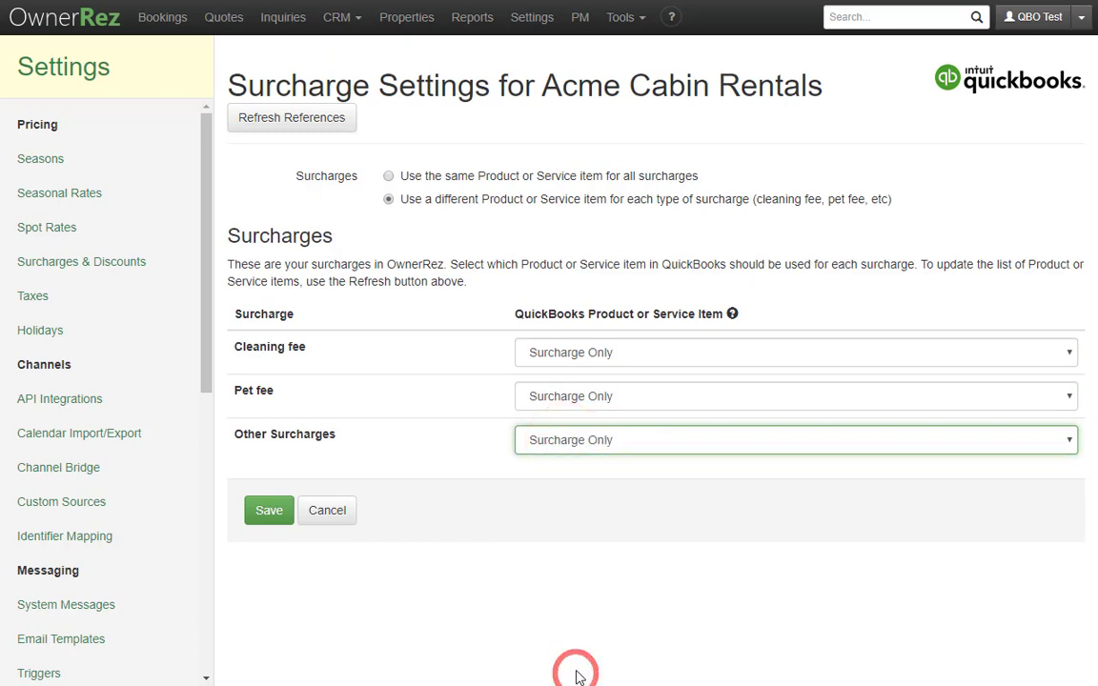
{"action": "left_click", "coordinate": [260, 516]}
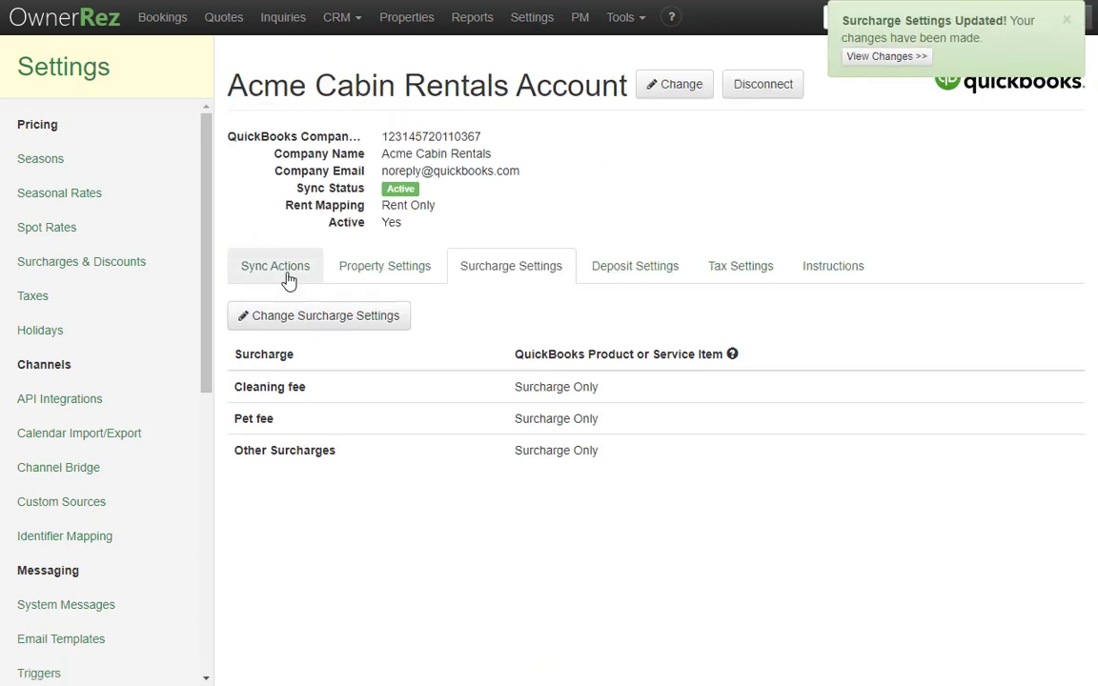
- Assign the QuickBooks class East to Property 1 and Property 2 in the QuickBooks property settings and save
{"action": "left_click", "coordinate": [380, 270]}
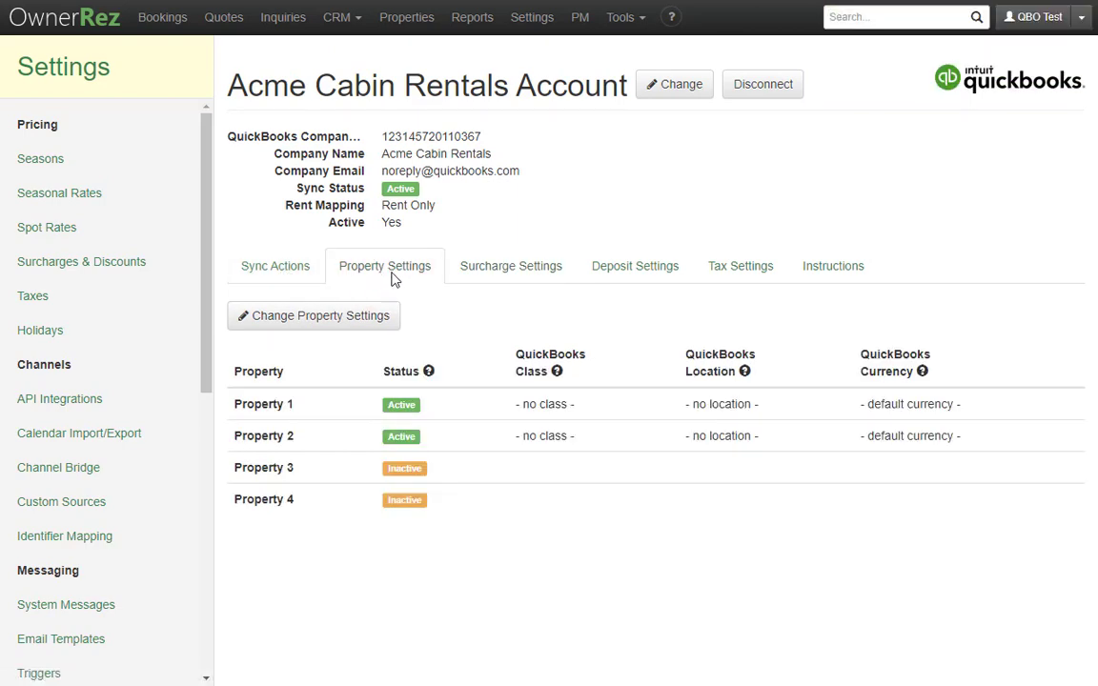
{"action": "left_click", "coordinate": [365, 323]}
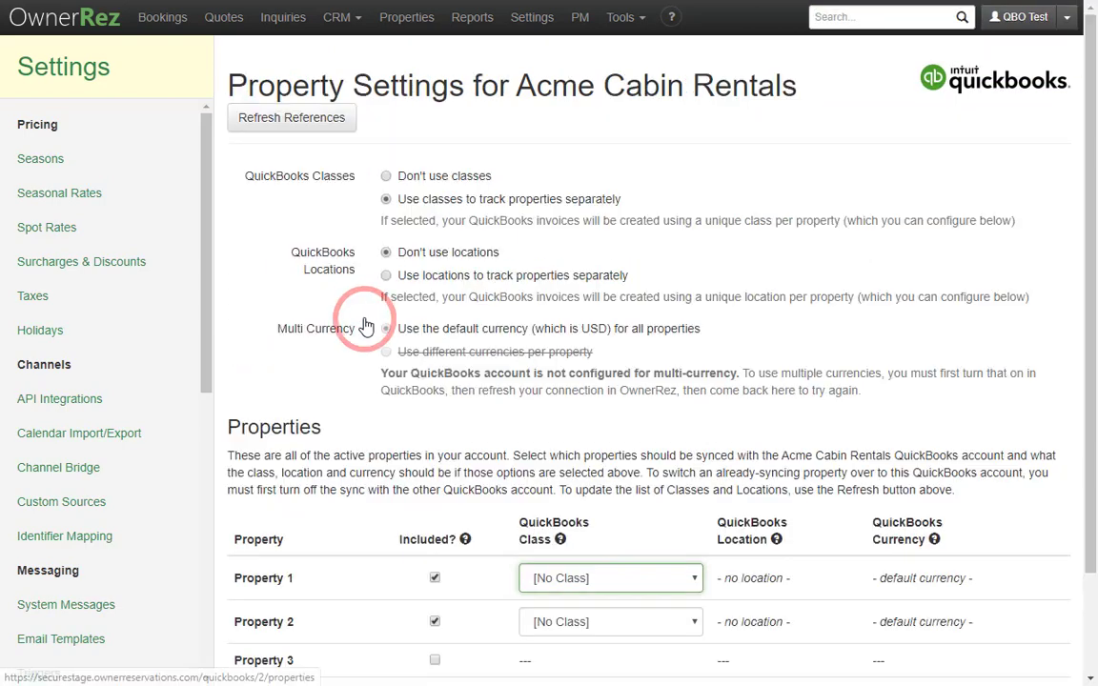
{"action": "scroll", "coordinate": [660, 471], "scroll_direction": "down", "scroll_amount": 2}
{"action": "left_click", "coordinate": [612, 457]}
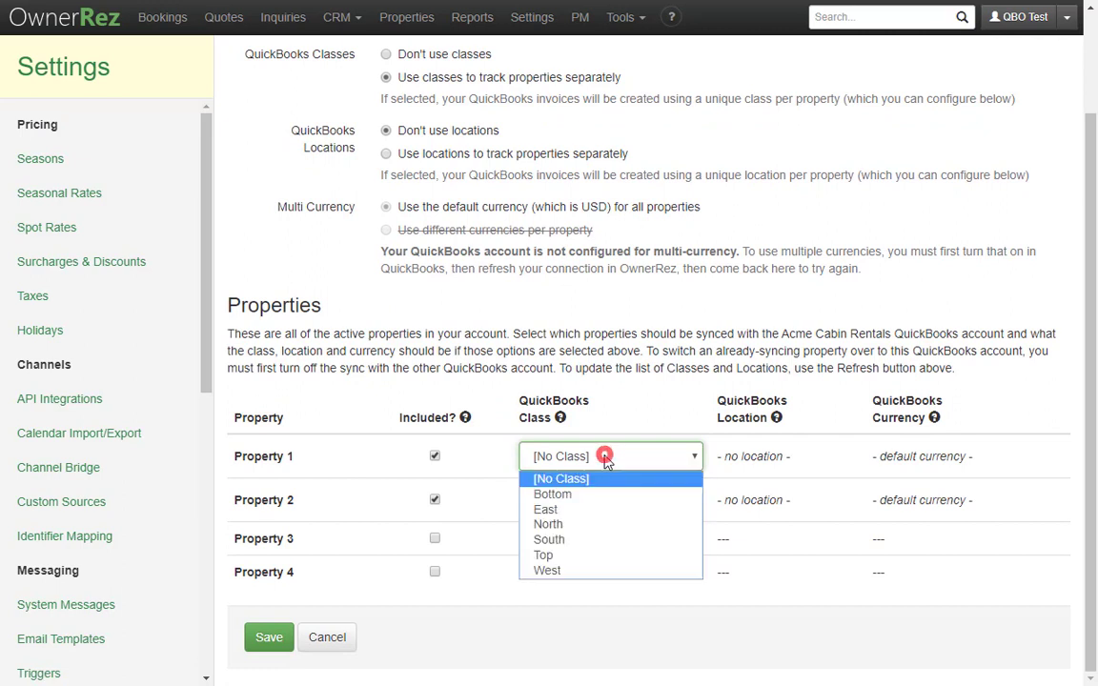
{"action": "left_click", "coordinate": [581, 510]}
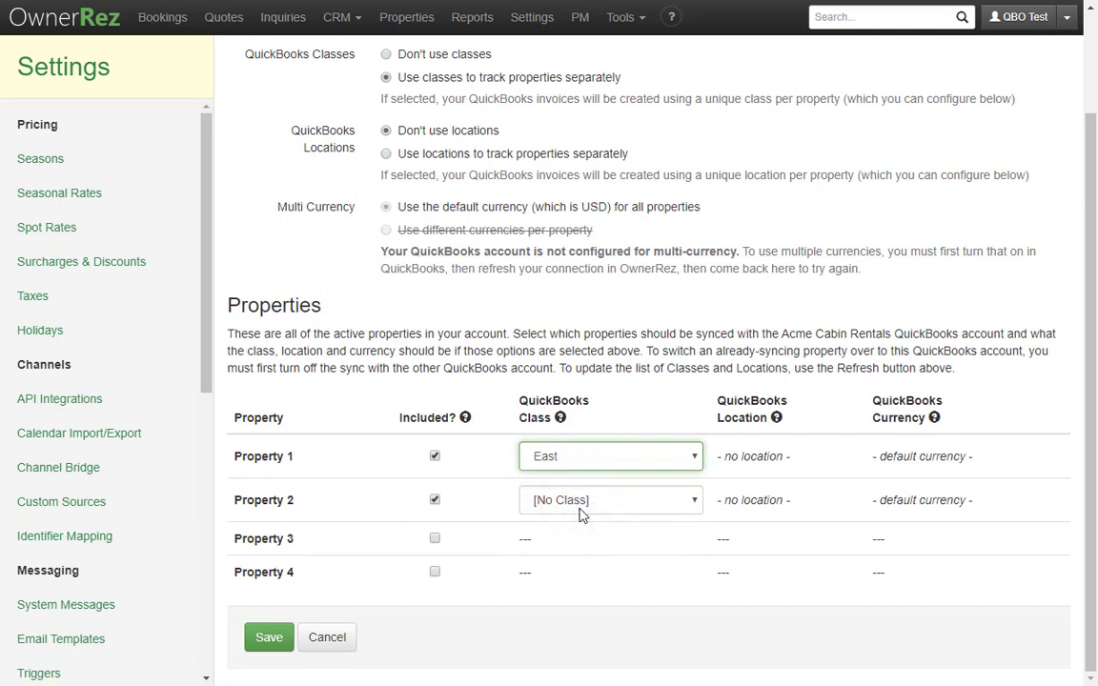
{"action": "left_click", "coordinate": [581, 513]}
{"action": "left_click", "coordinate": [580, 553]}
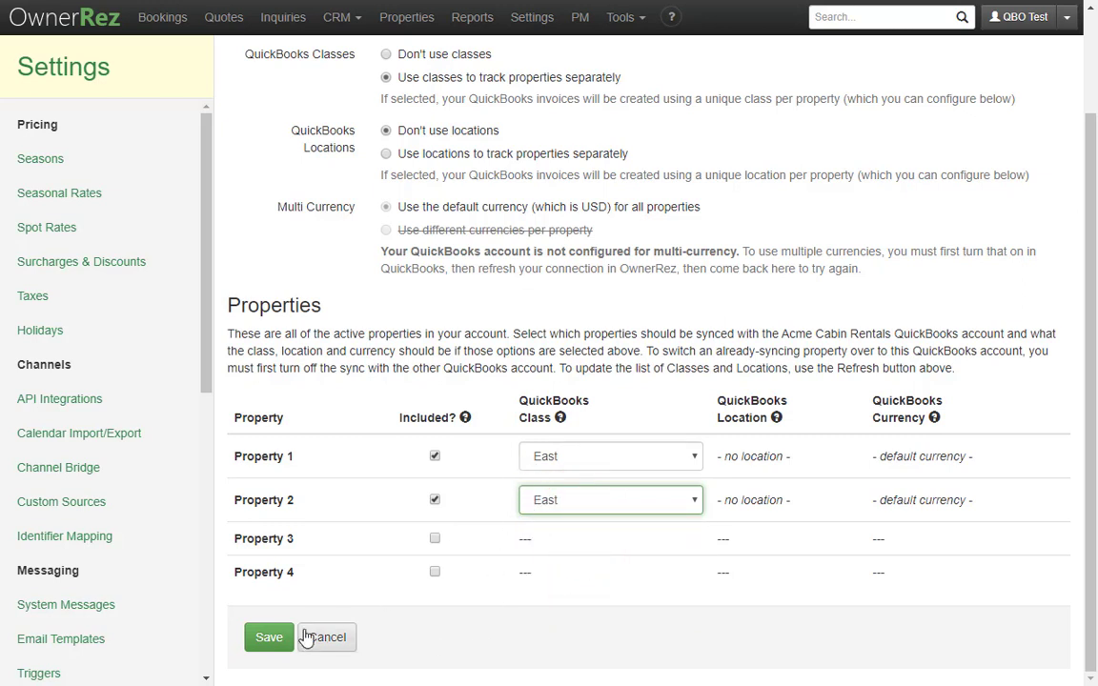
{"action": "left_click", "coordinate": [267, 638]}
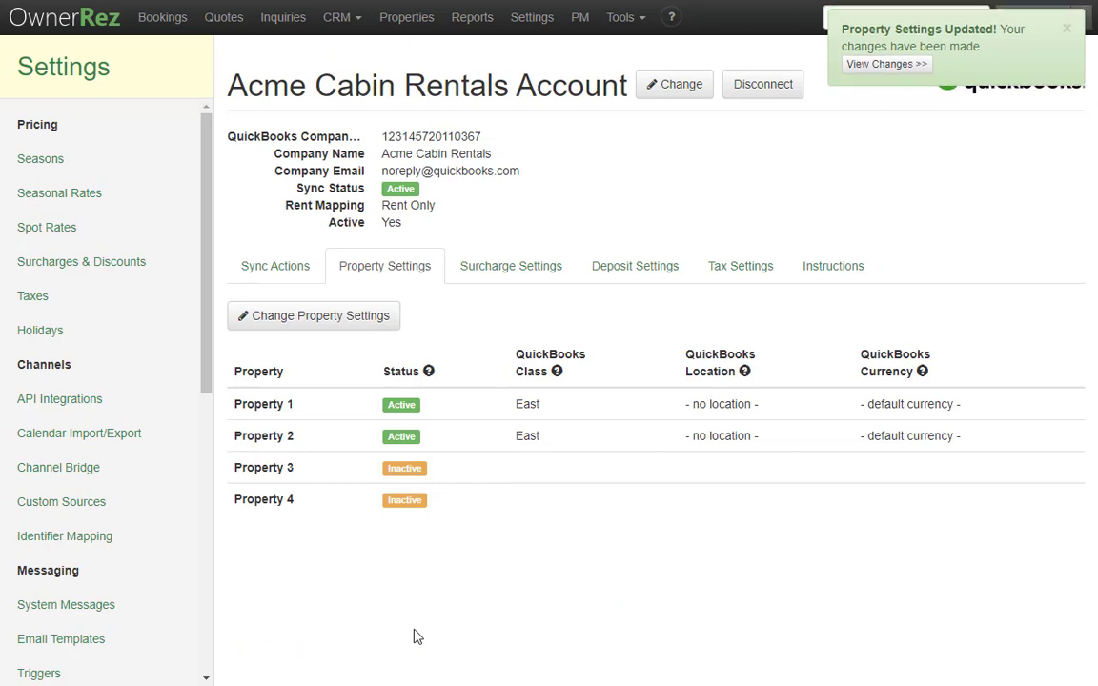
- Open the booking arriving January 8, 2020 and run another manual sync with QuickBooks
{"action": "left_click", "coordinate": [163, 19]}
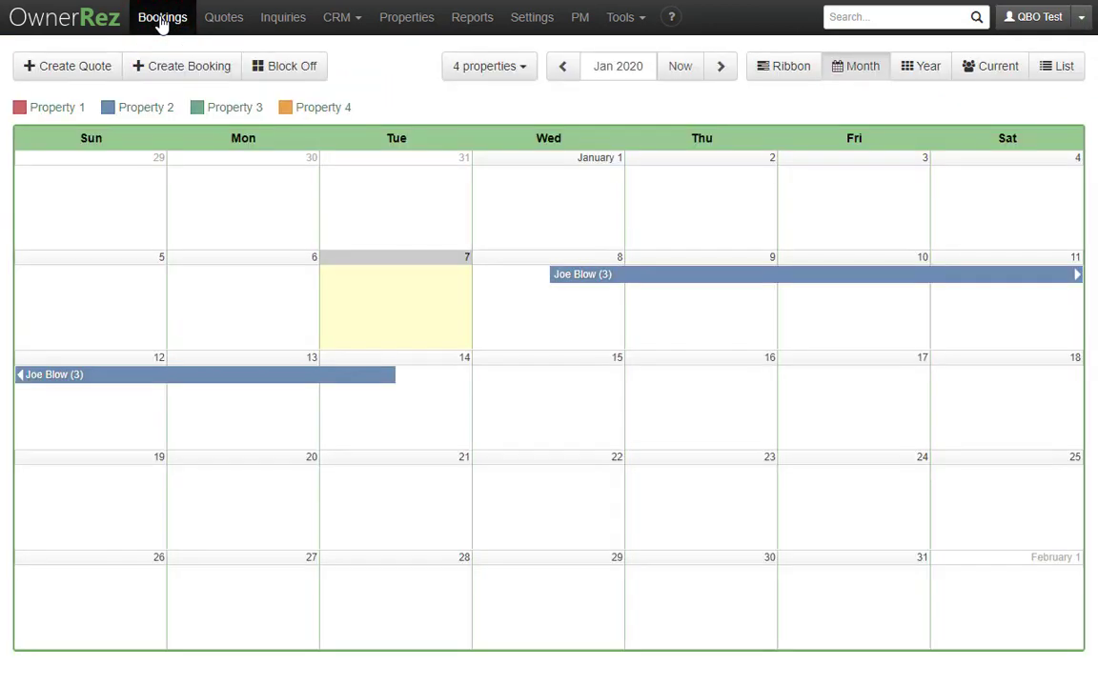
{"action": "left_click", "coordinate": [613, 274]}
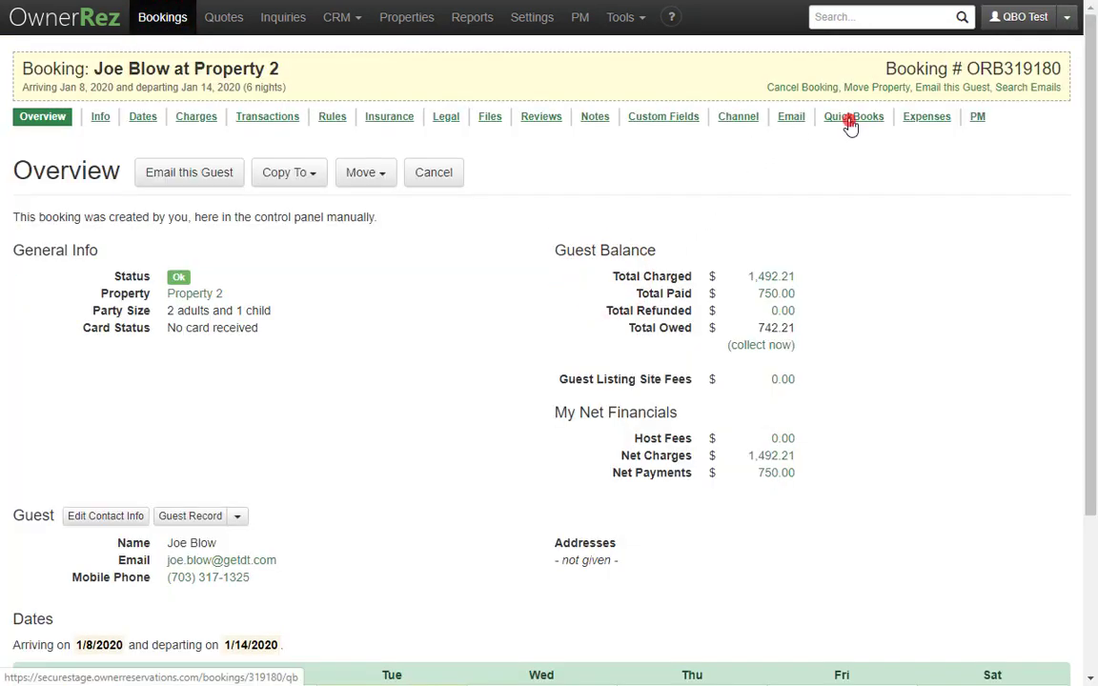
{"action": "left_click", "coordinate": [849, 127]}
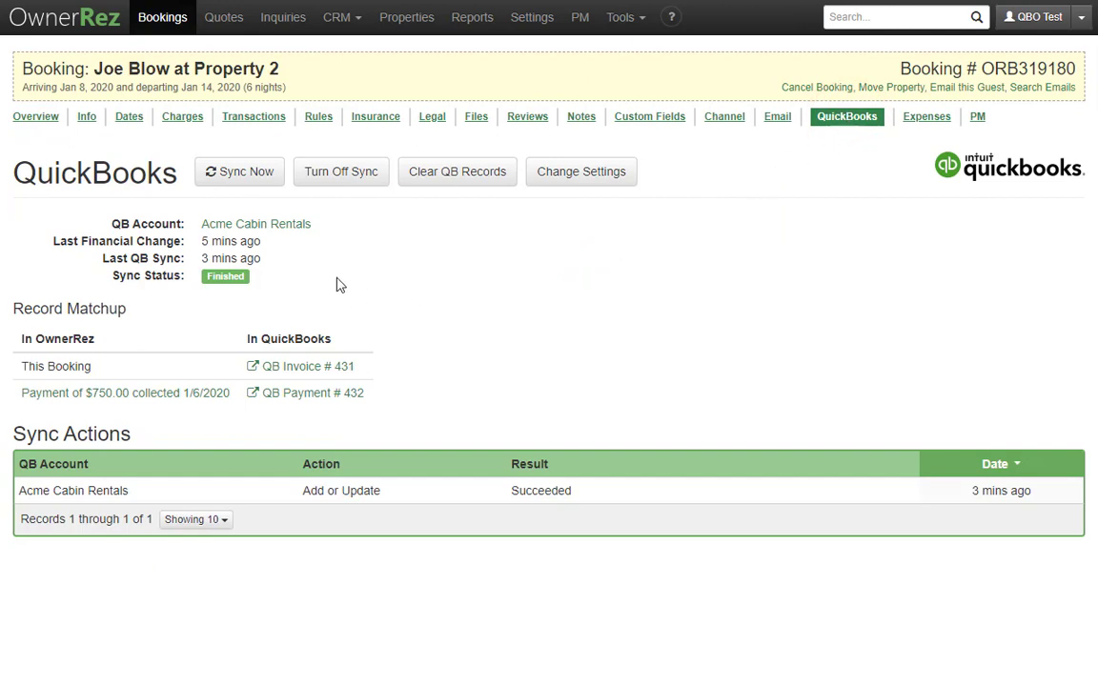
{"action": "left_click", "coordinate": [246, 181]}
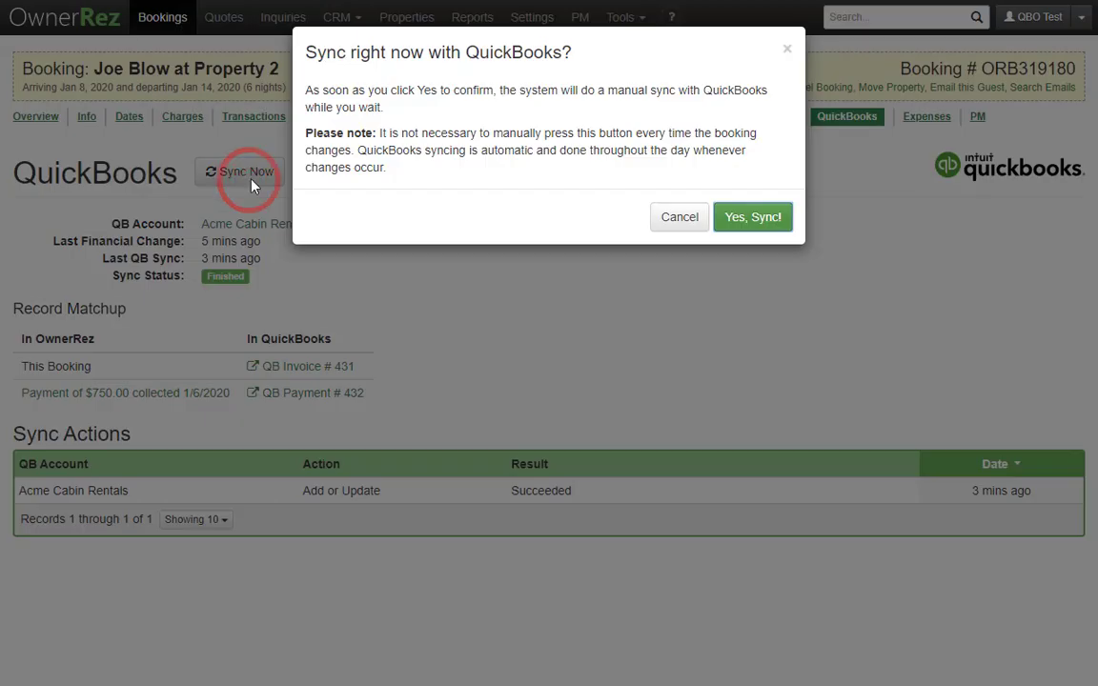
{"action": "left_click", "coordinate": [761, 223]}
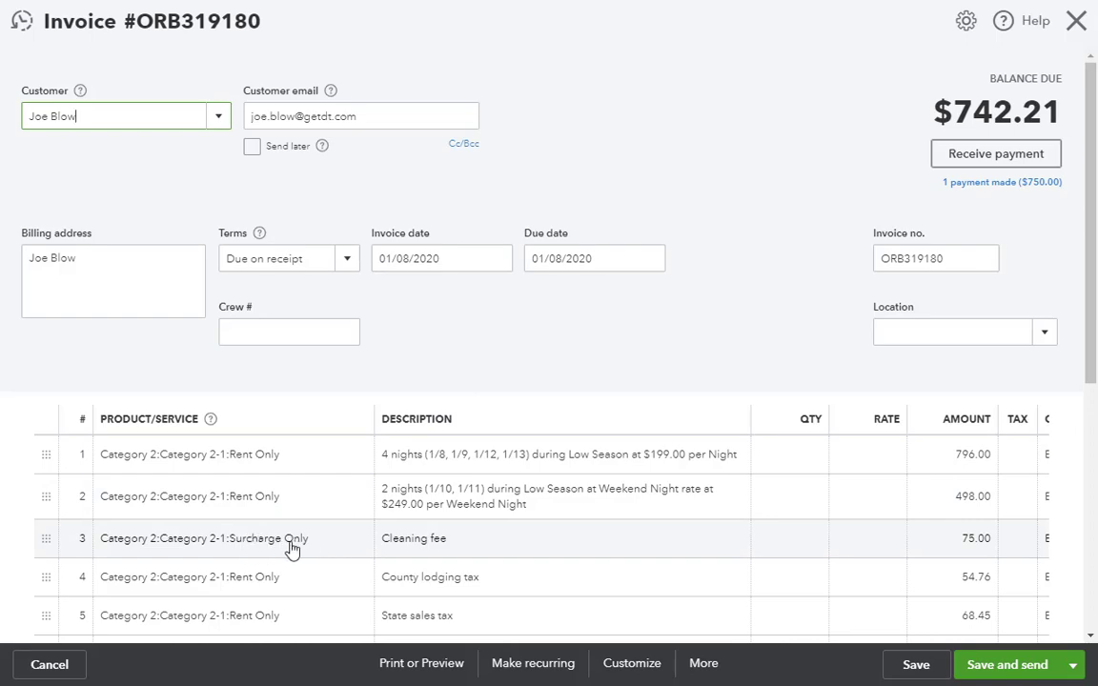
- Switch to QuickBooks and examine the updated invoice's cleaning fee item and the class of every line
{"action": "scroll", "coordinate": [762, 596], "scroll_direction": "down", "scroll_amount": 5}
{"action": "scroll", "coordinate": [760, 592], "scroll_direction": "up", "scroll_amount": 5}
{"action": "left_click_drag", "start_coordinate": [757, 574], "coordinate": [938, 578]}
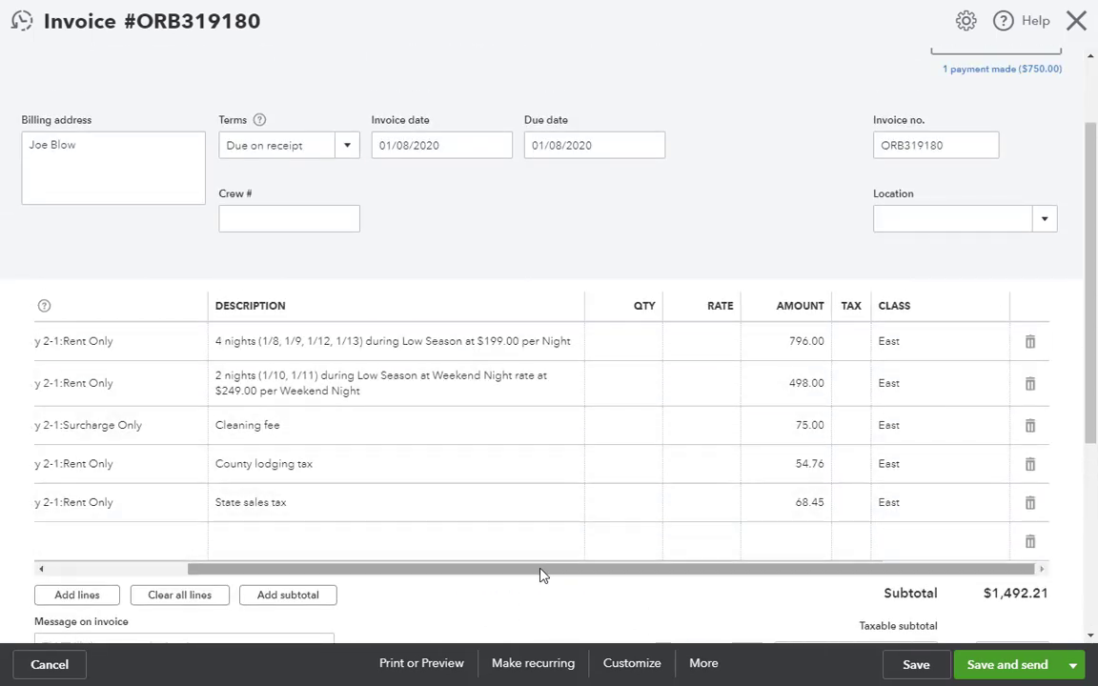
{"action": "left_click_drag", "start_coordinate": [541, 576], "coordinate": [385, 578]}
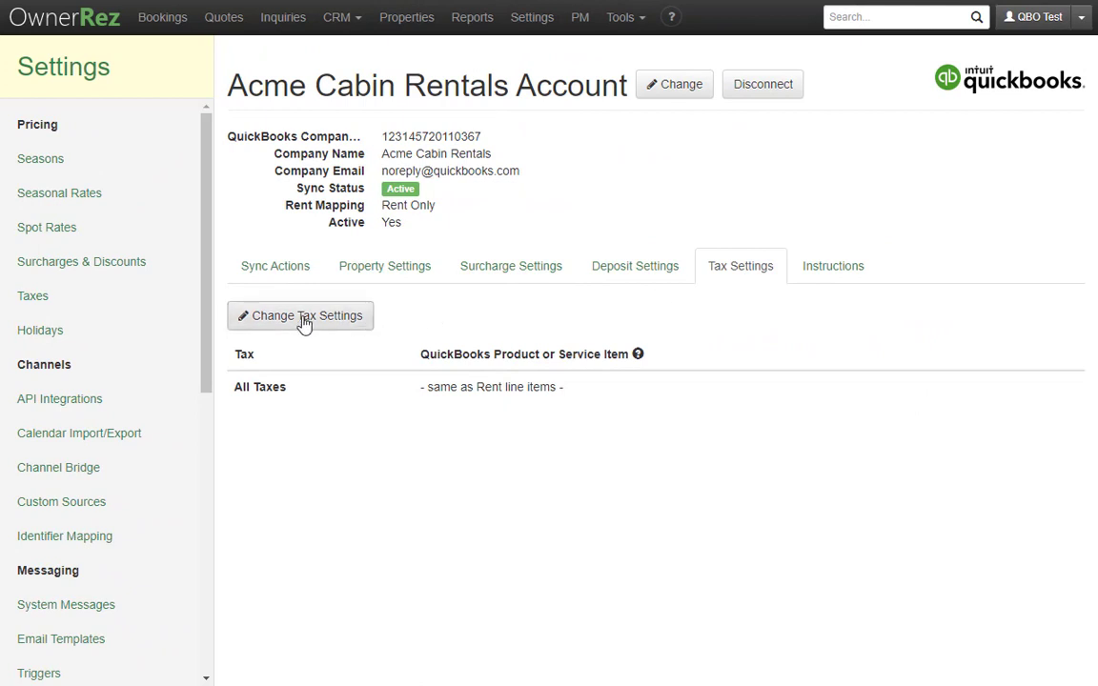
- In the OwnerRez QuickBooks tax settings, use separate items per tax and map county lodging, state sales and other taxes to Taxes & Licenses
{"action": "left_click", "coordinate": [303, 318]}
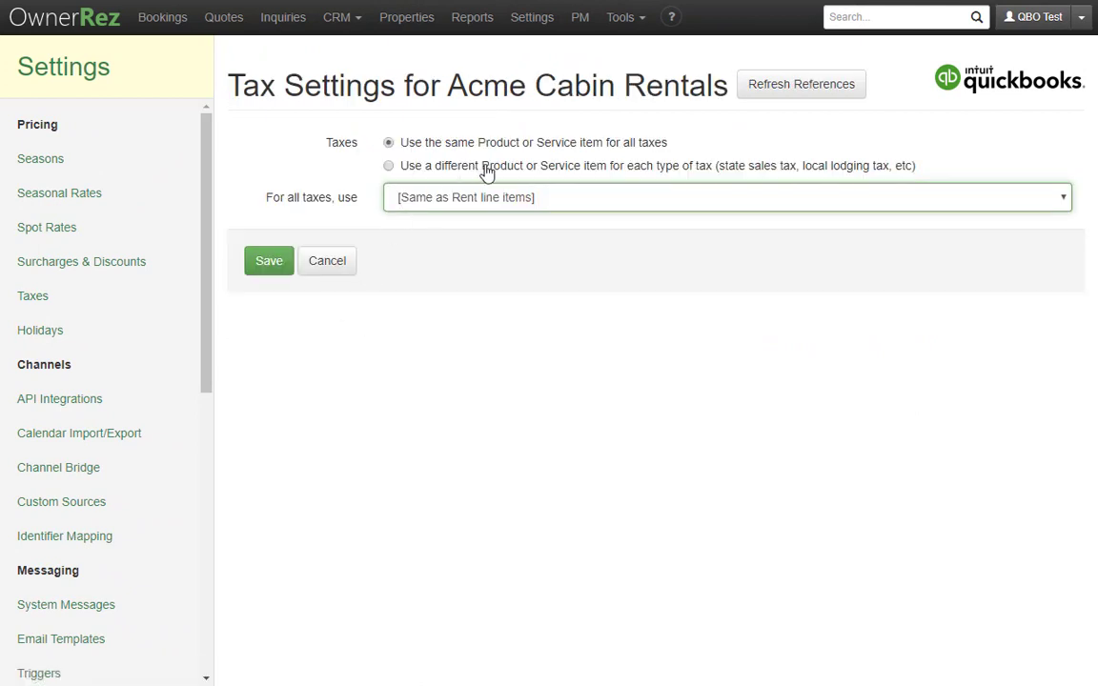
{"action": "left_click", "coordinate": [444, 166]}
{"action": "left_click", "coordinate": [572, 406]}
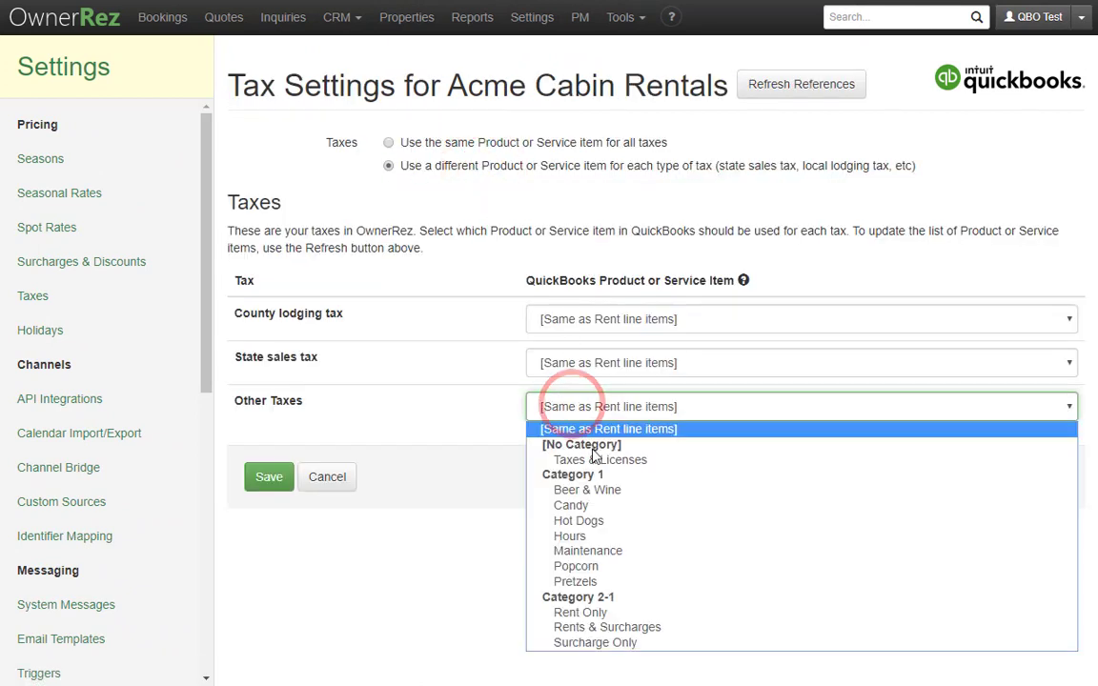
{"action": "left_click", "coordinate": [588, 456]}
{"action": "left_click", "coordinate": [588, 374]}
{"action": "left_click", "coordinate": [587, 419]}
{"action": "left_click", "coordinate": [588, 328]}
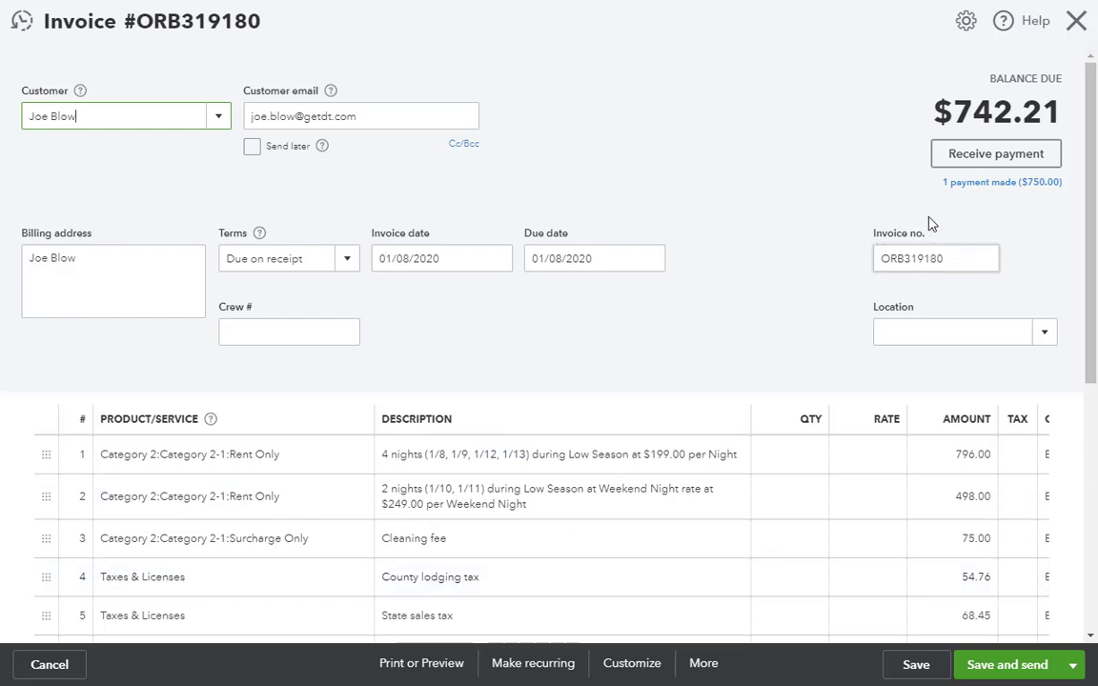
- Switch to the QuickBooks invoice and open its applied payment dated 01/06/2020
{"action": "left_click", "coordinate": [971, 189]}
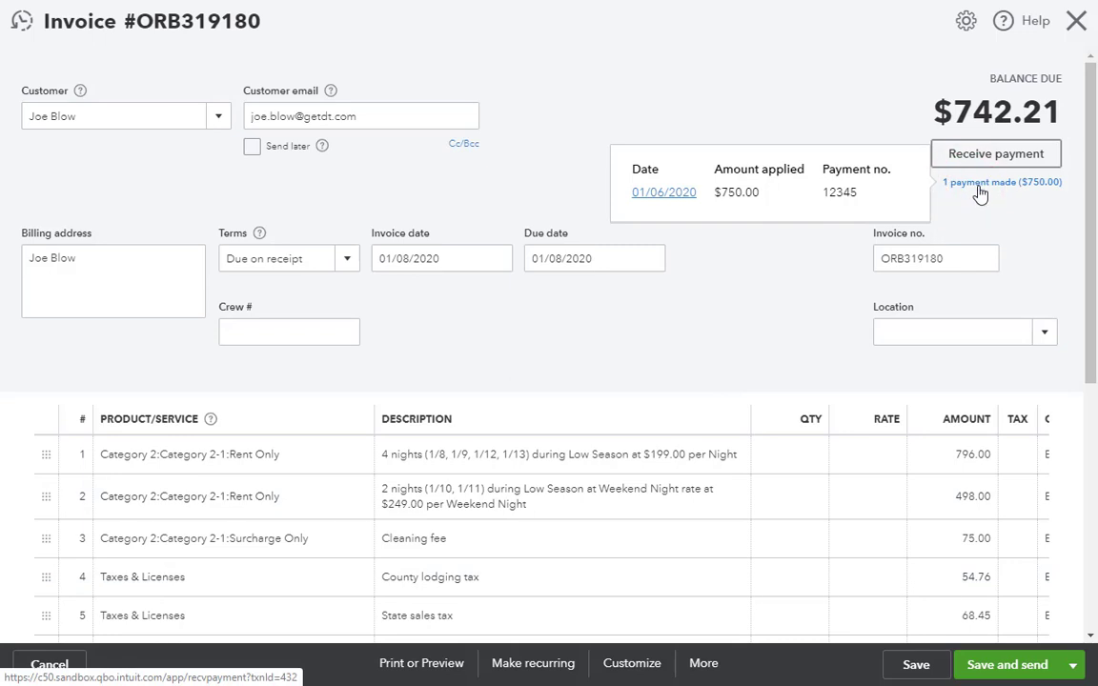
{"action": "left_click", "coordinate": [657, 196]}
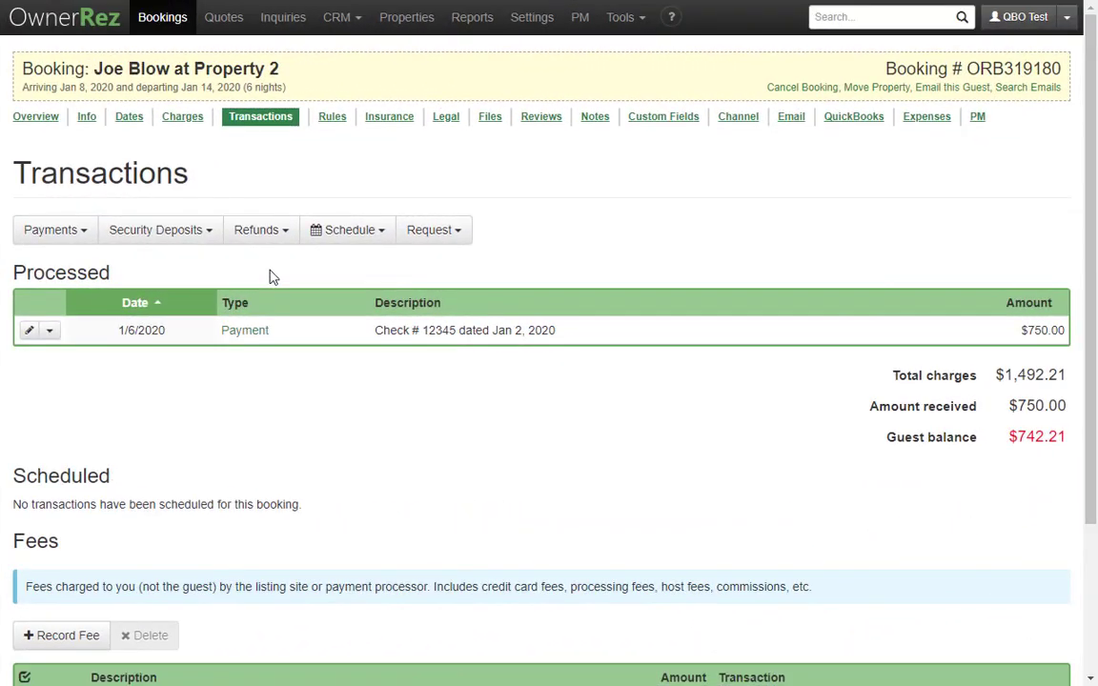
- In the OwnerRez booking, record a cash payment for the remaining $742.21 balance dated 01/07/2020, with email notification and guest receipt turned off
{"action": "left_click", "coordinate": [55, 232]}
{"action": "left_click", "coordinate": [66, 300]}
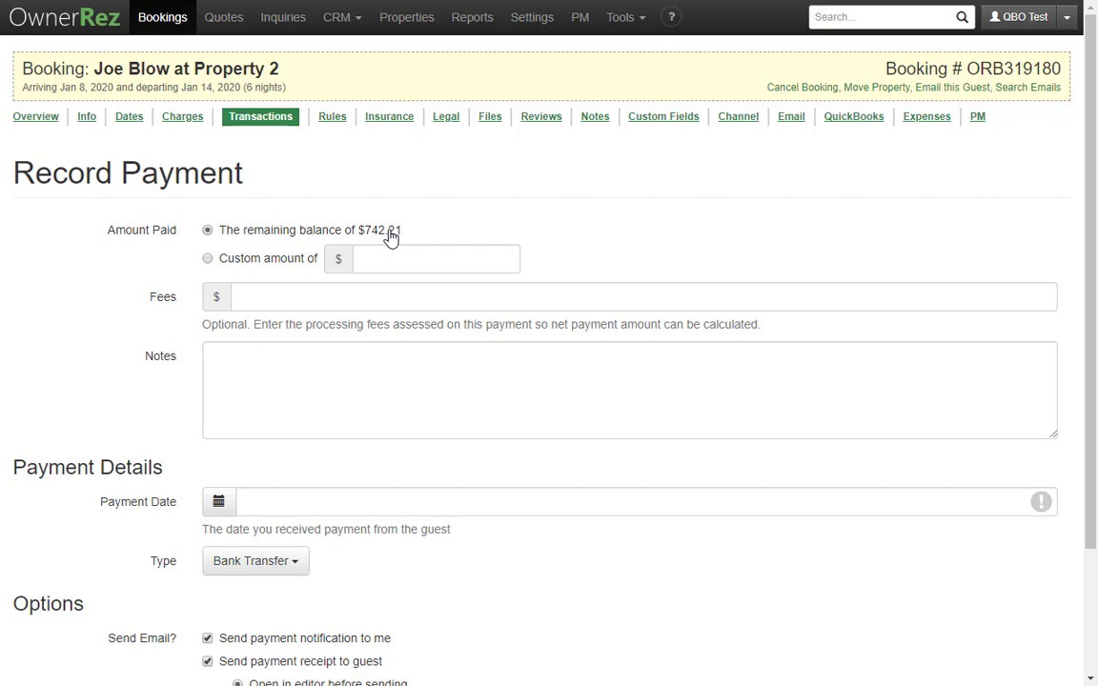
{"action": "left_click", "coordinate": [265, 501]}
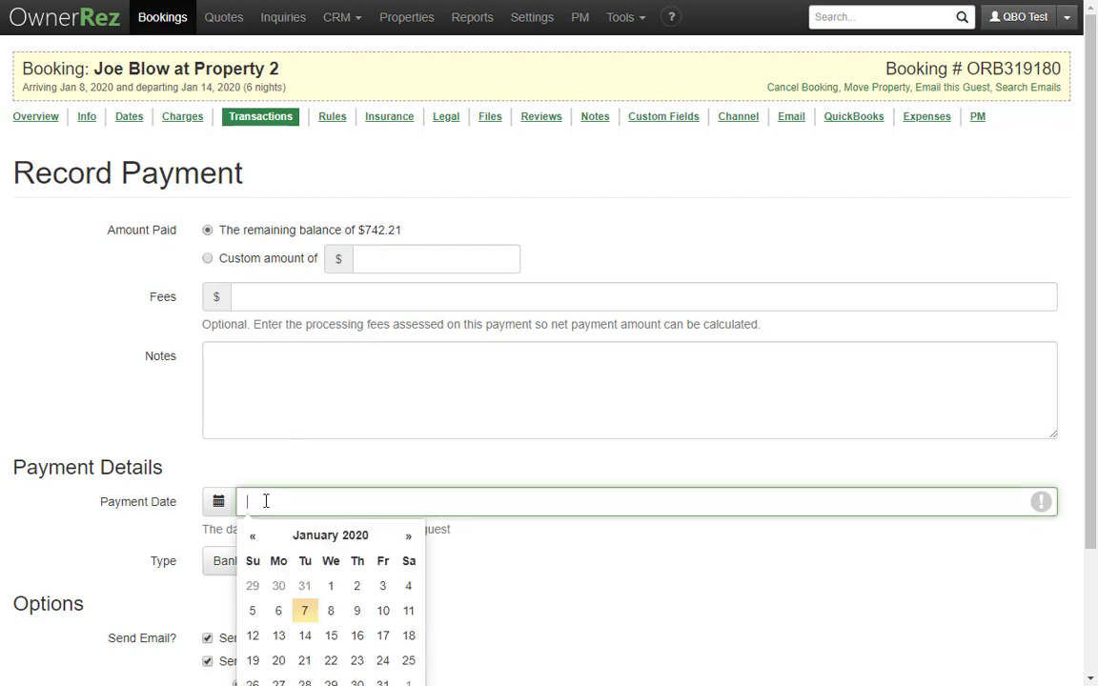
{"action": "left_click", "coordinate": [305, 611]}
{"action": "left_click", "coordinate": [234, 560]}
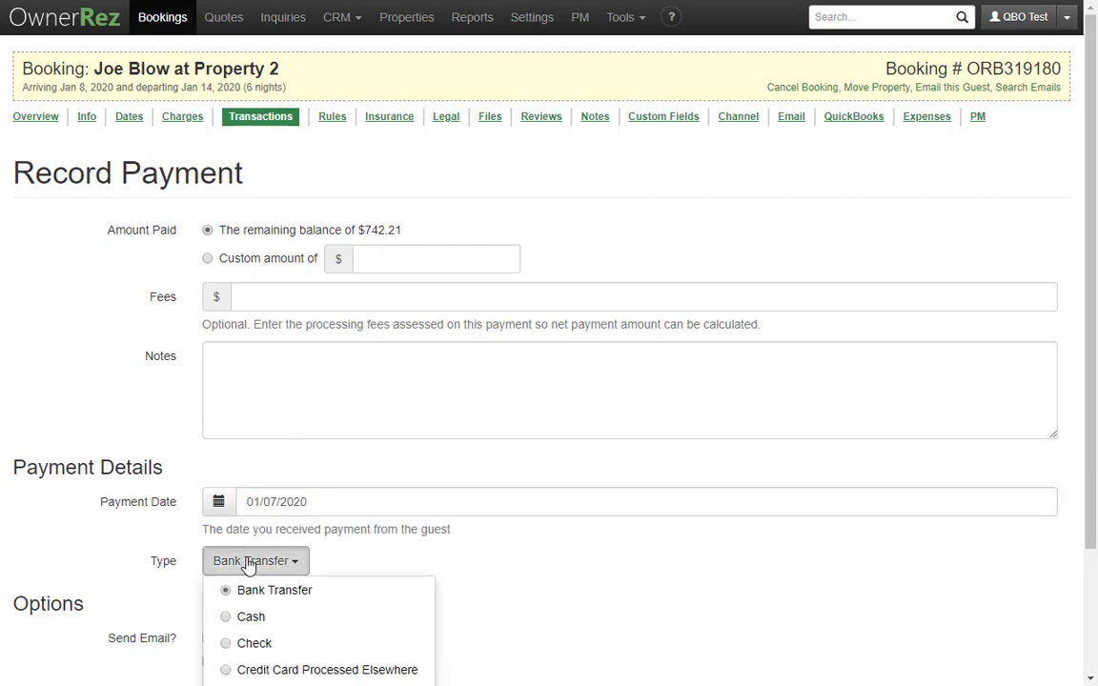
{"action": "left_click", "coordinate": [264, 617]}
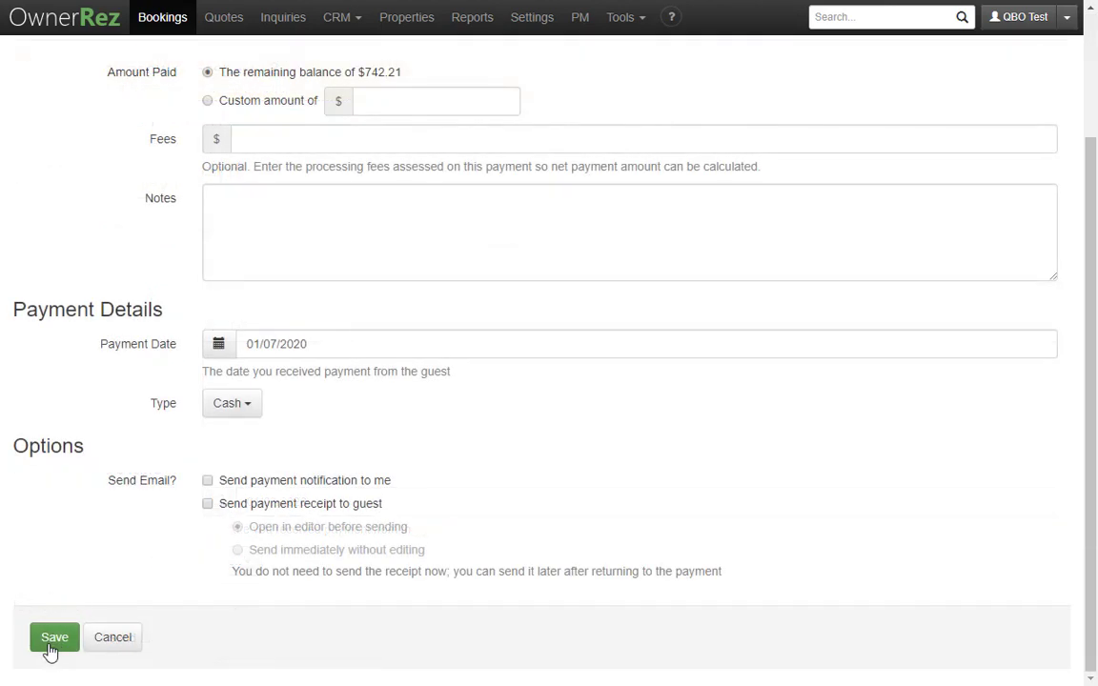
{"action": "left_click", "coordinate": [50, 646]}
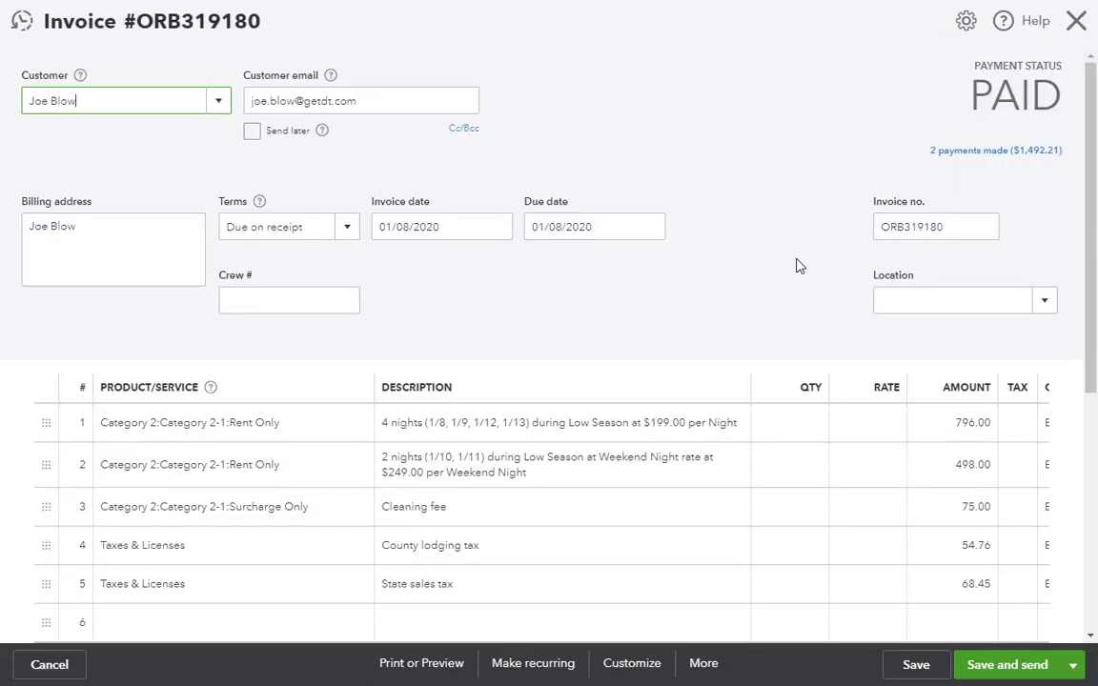
- Switch to the QuickBooks invoice and check its applied payments, amount received and balance due
{"action": "left_click", "coordinate": [1007, 153]}
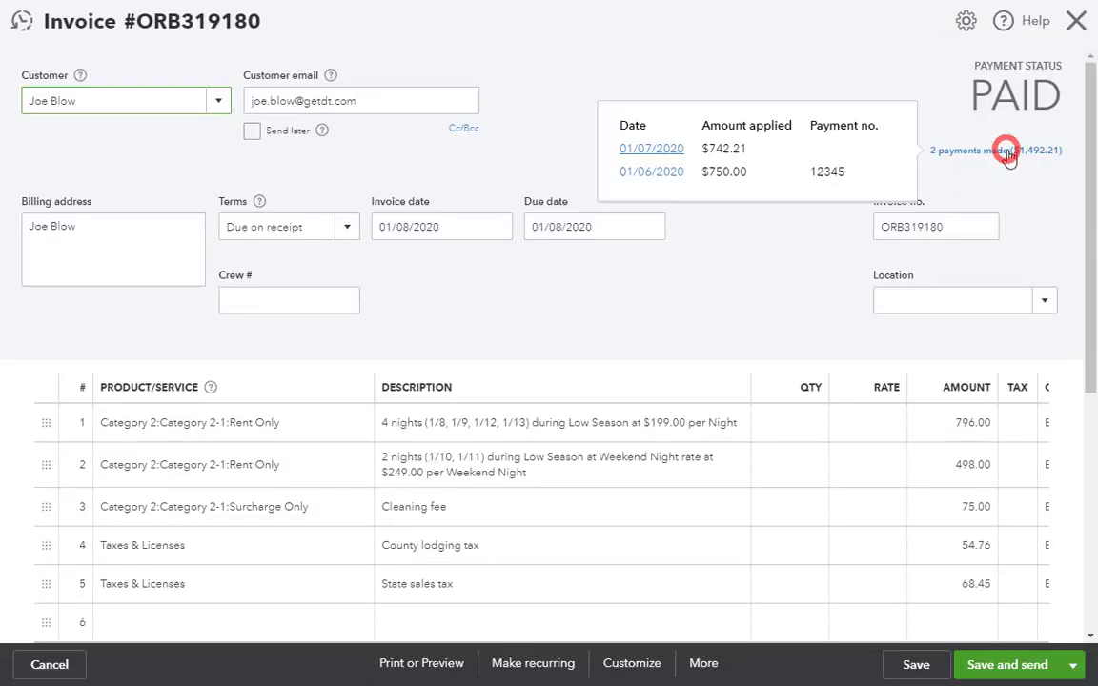
{"action": "left_click", "coordinate": [1025, 206]}
{"action": "scroll", "coordinate": [808, 271], "scroll_direction": "down", "scroll_amount": 5}
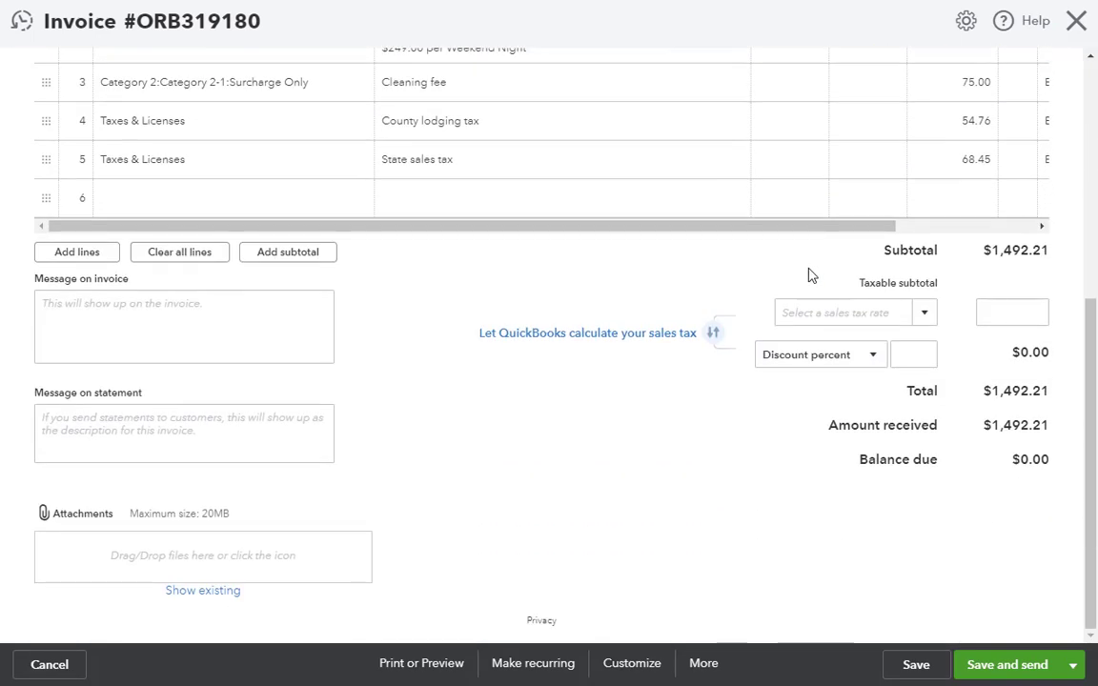
{"action": "left_click_drag", "start_coordinate": [991, 425], "coordinate": [1050, 460]}
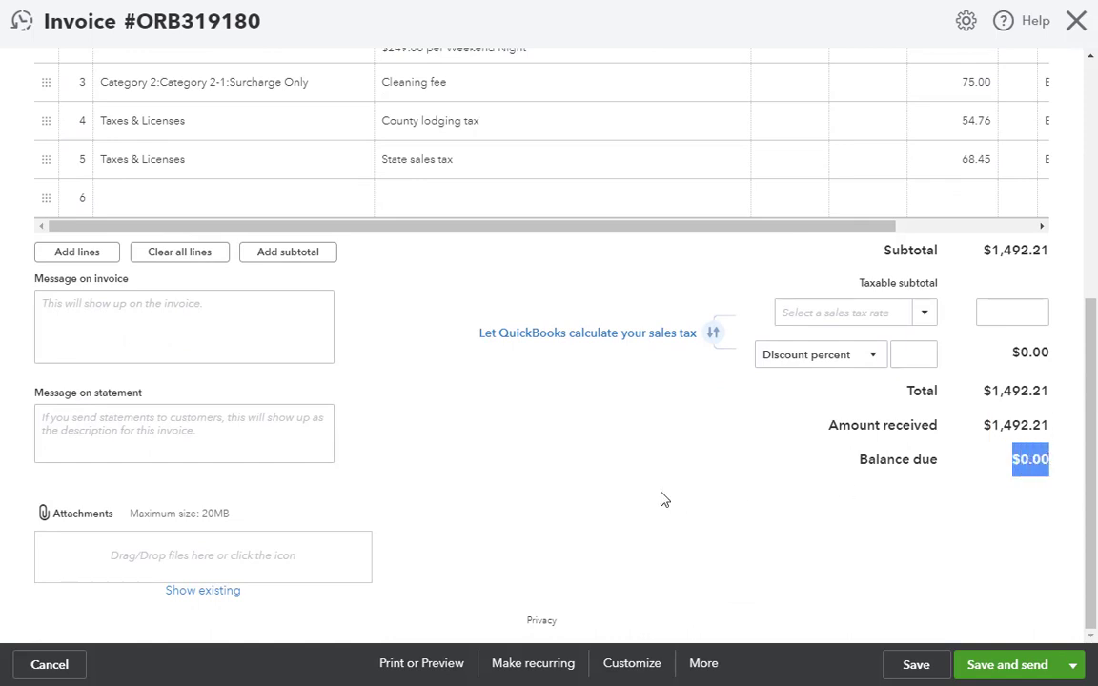